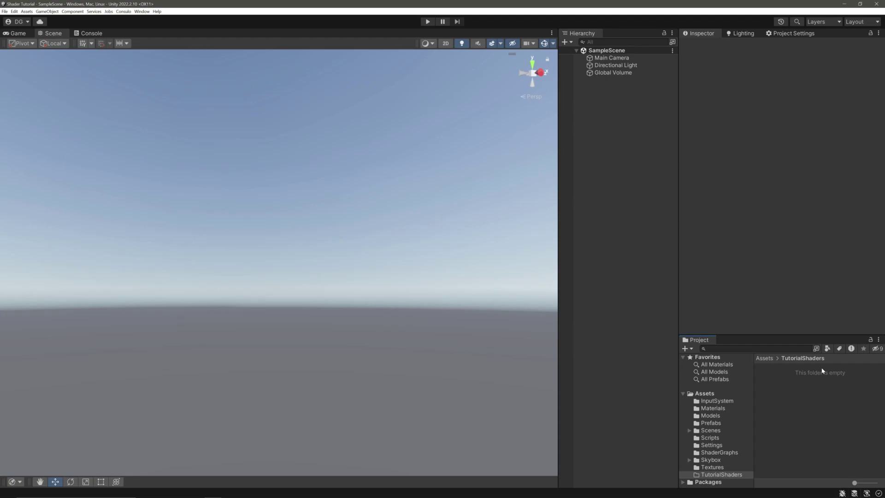
# Step: Create a Builtin Lit Shader Graph in TutorialShaders and name it SkyboxShaderGraph
pyautogui.rightClick(819, 204)
pyautogui.moveTo(829, 207)
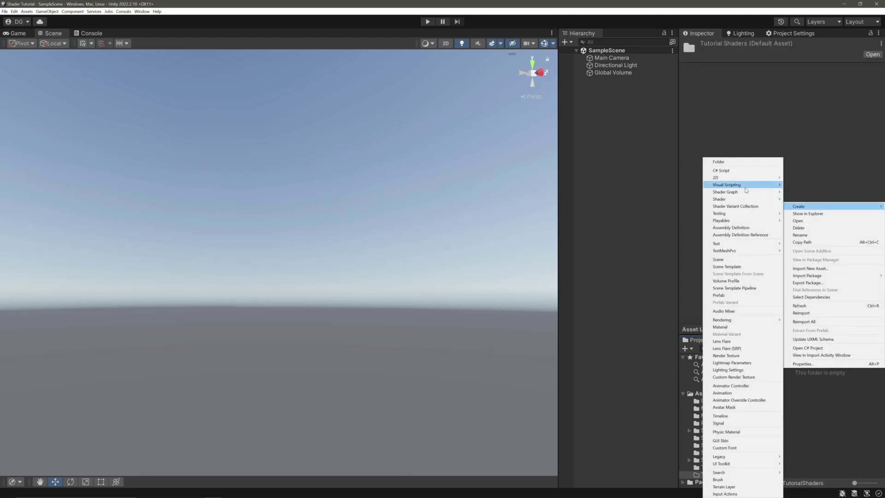
pyautogui.moveTo(726, 191)
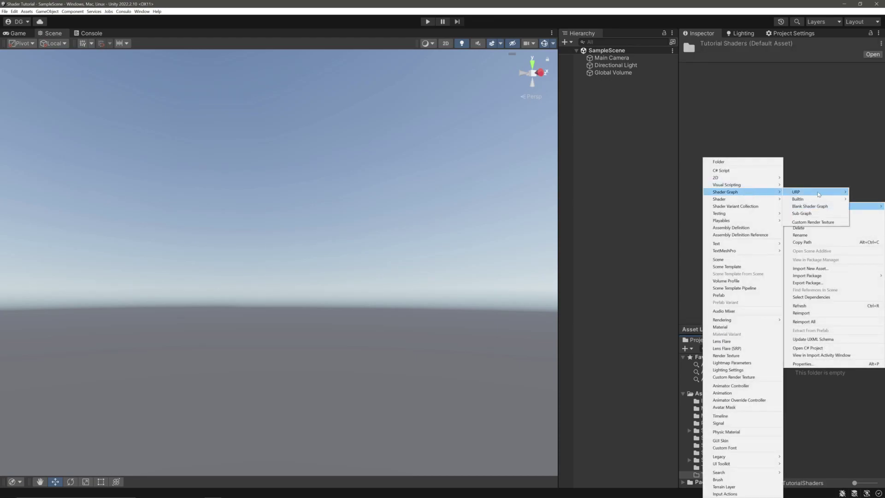
pyautogui.moveTo(802, 198)
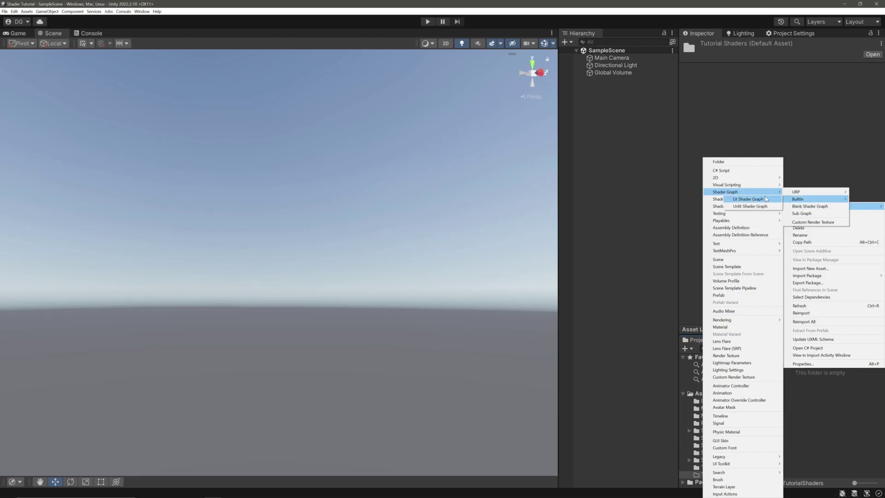
pyautogui.click(749, 207)
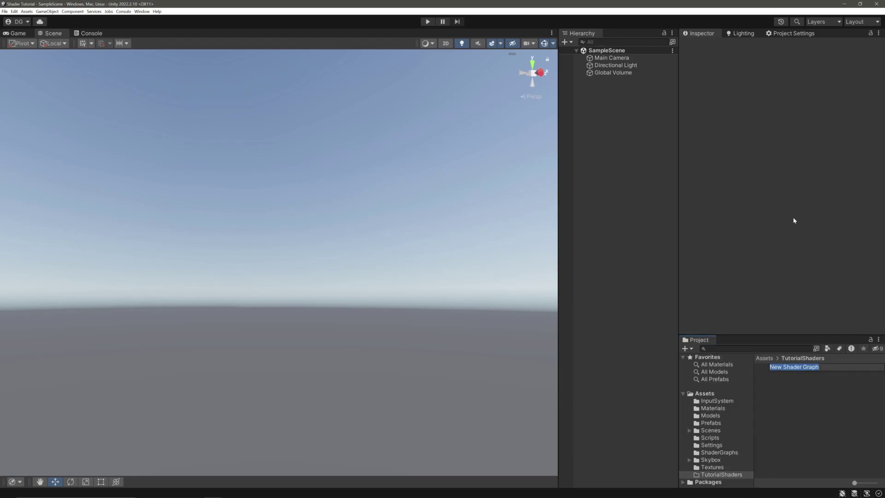
pyautogui.press('Home')
pyautogui.hotkey('ctrl', 'shift', 'Right')
pyautogui.write('Skybox')
pyautogui.press('Return')
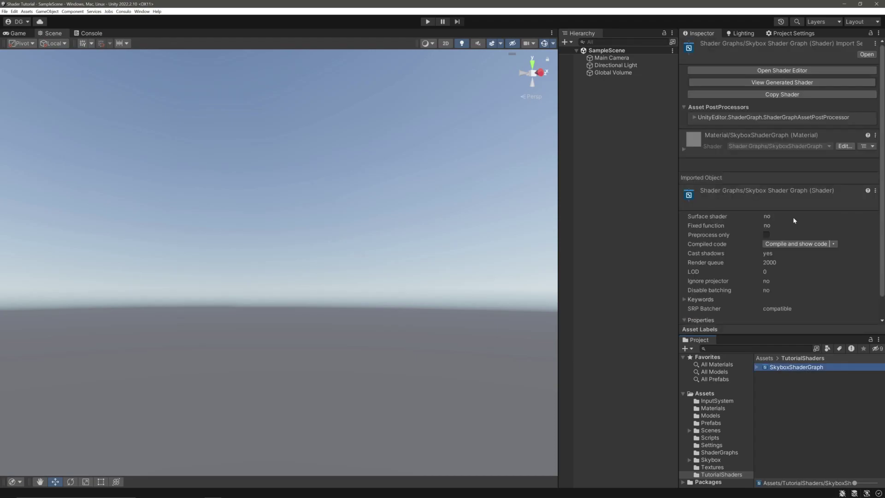
# Step: Open SkyboxShaderGraph full-window and add a Position node at the upper left
pyautogui.doubleClick(802, 368)
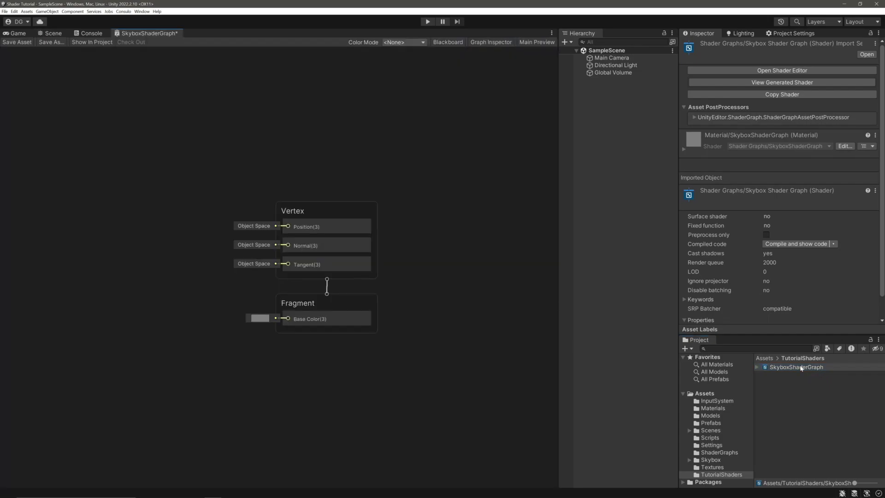
pyautogui.hotkey('shift', 'space')
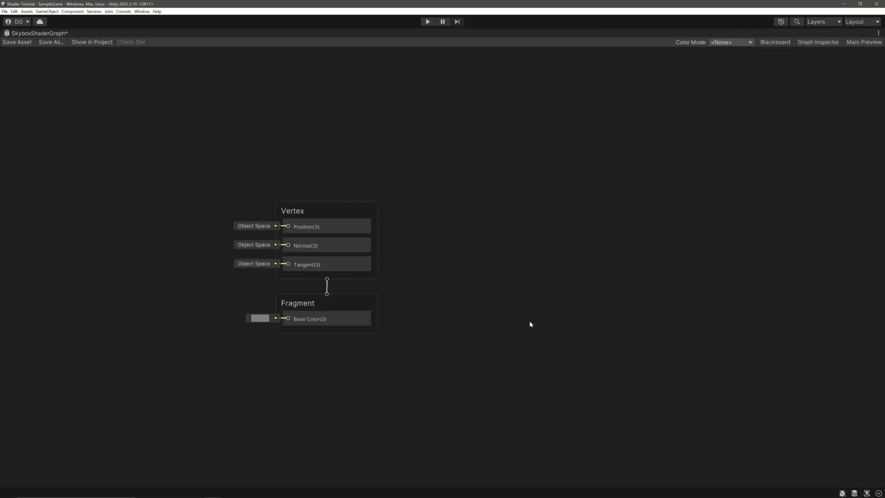
pyautogui.moveTo(529, 320); pyautogui.dragTo(694, 320, button='middle')
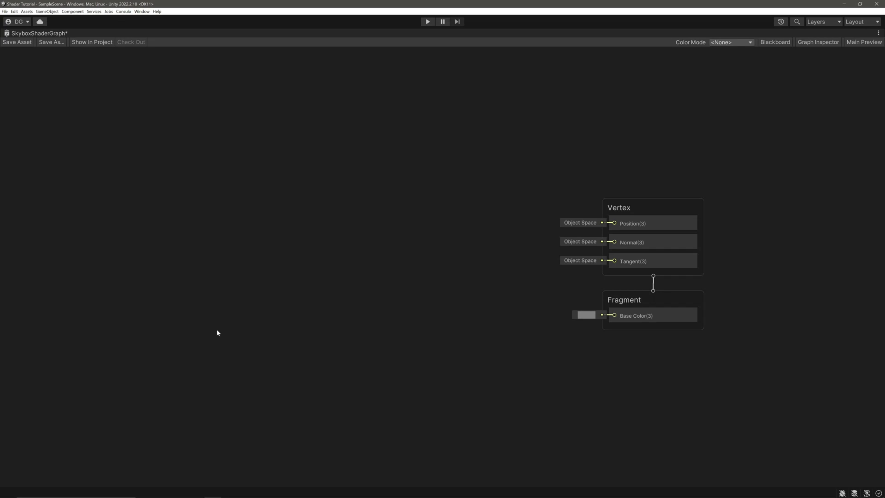
pyautogui.press('space')
pyautogui.write('posi')
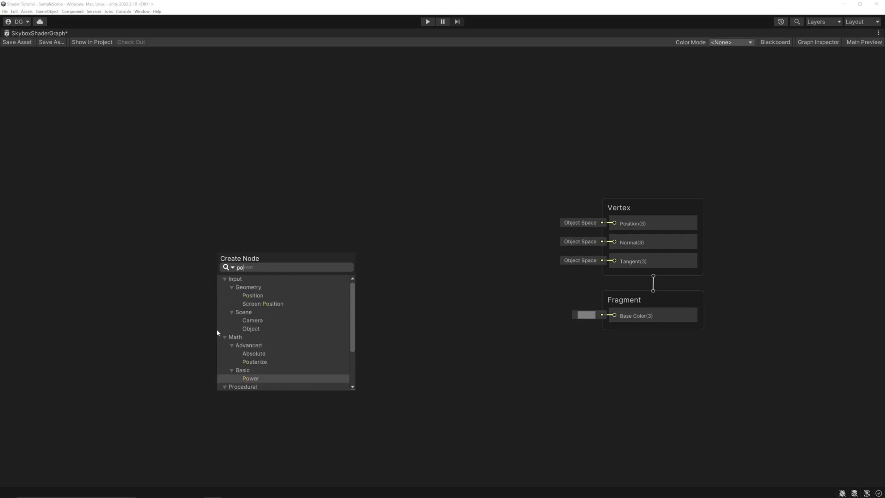
pyautogui.press('Return')
pyautogui.moveTo(264, 366)
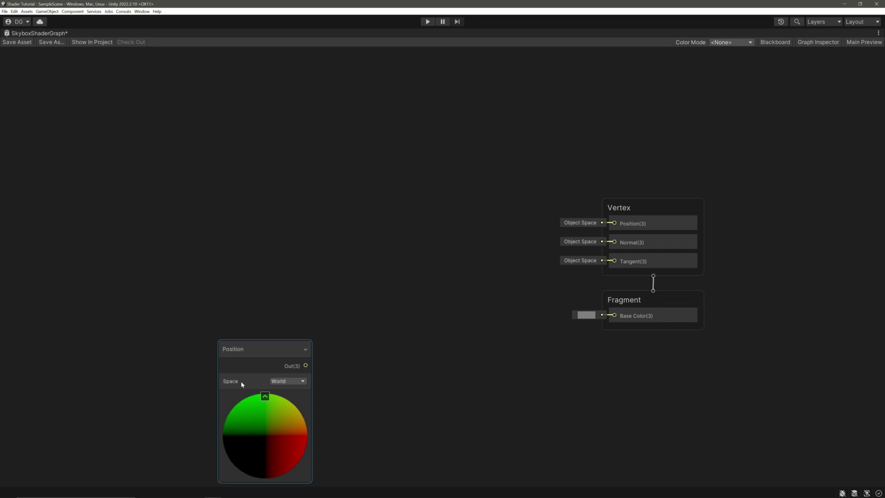
pyautogui.moveTo(275, 360); pyautogui.dragTo(87, 184)
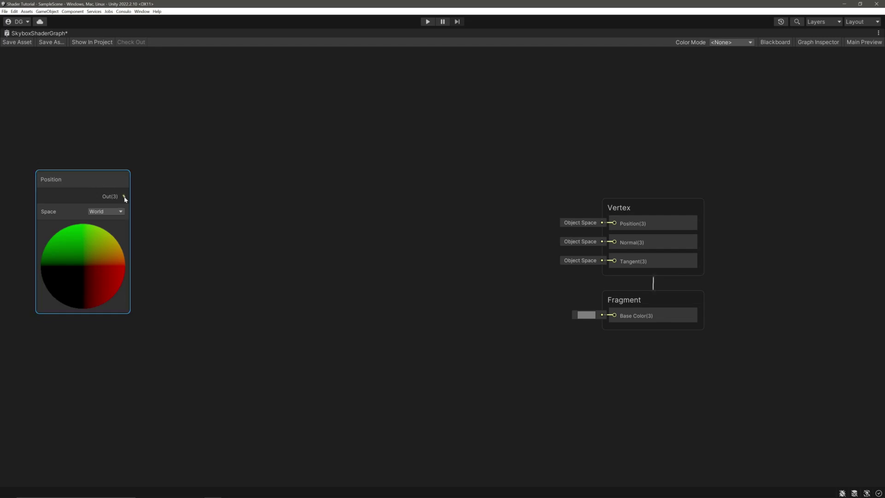
# Step: Wire the Position output into a new Normalize node placed beside it
pyautogui.moveTo(125, 196); pyautogui.dragTo(188, 199)
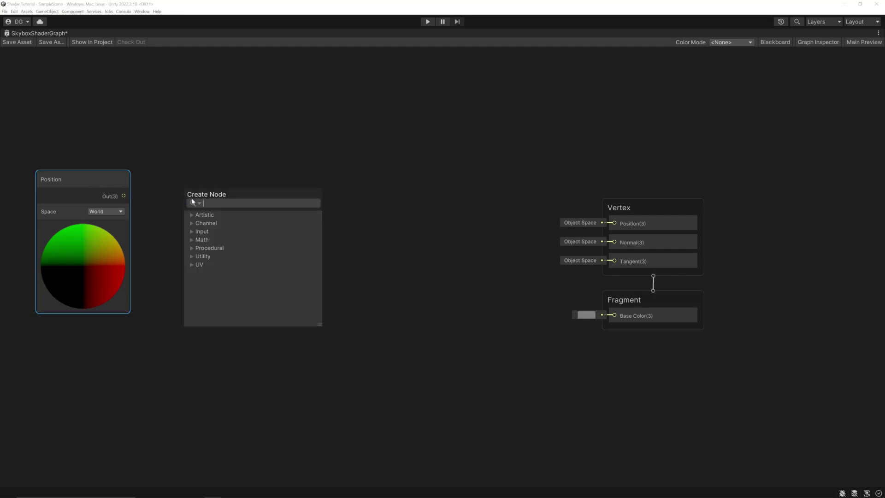
pyautogui.write('normi')
pyautogui.press('BackSpace')
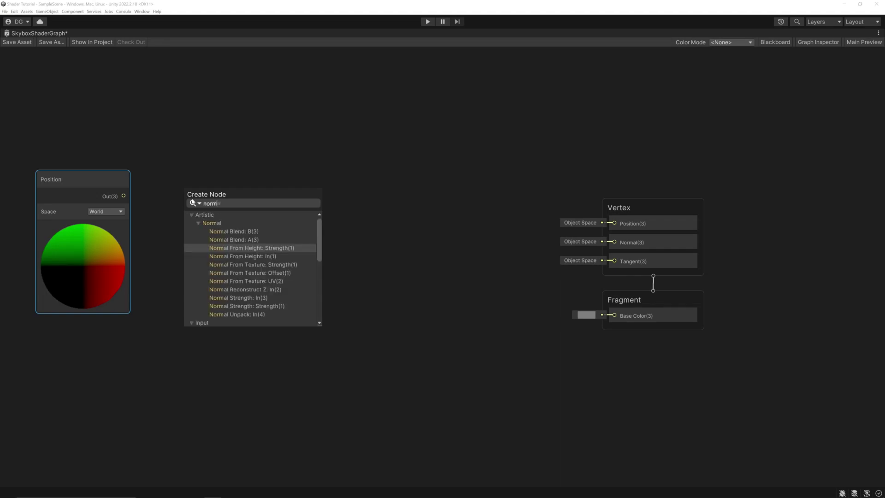
pyautogui.write('ali')
pyautogui.press('Return')
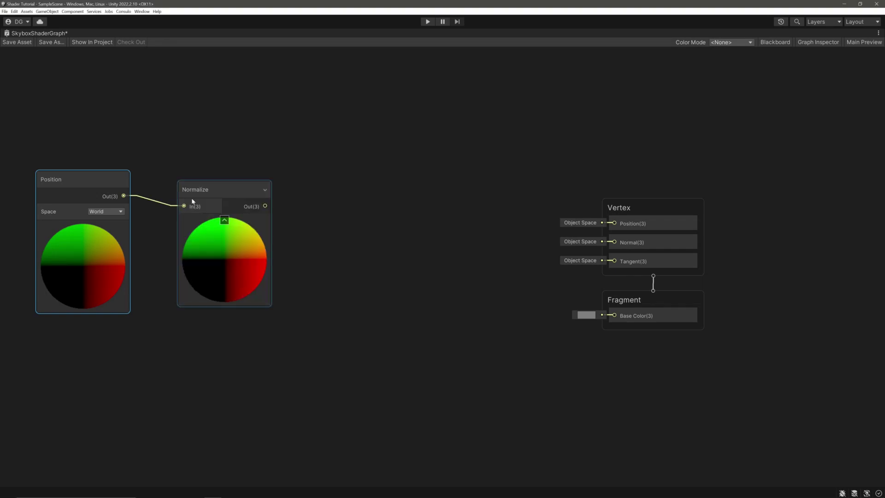
pyautogui.moveTo(214, 187); pyautogui.dragTo(185, 178)
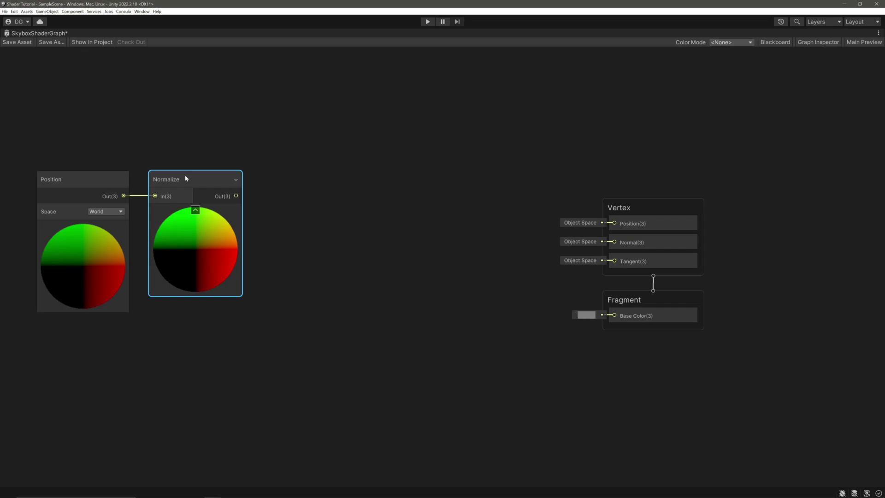
pyautogui.click(349, 330)
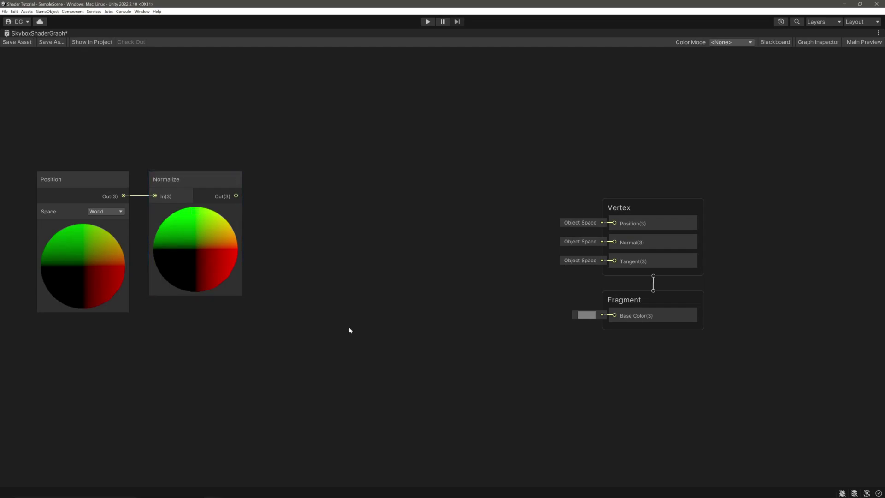
# Step: Feed Normalize into a new Split node and send its G output to a Preview node
pyautogui.press('space')
pyautogui.write('s')
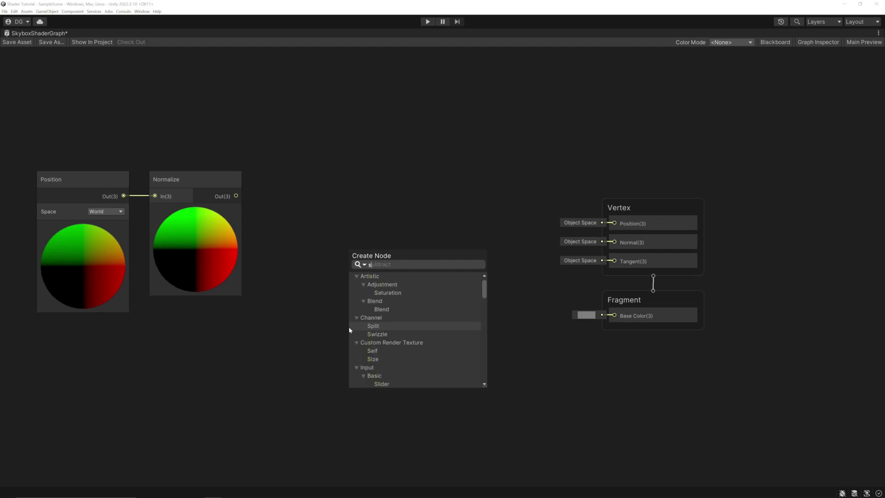
pyautogui.write('plit')
pyautogui.press('Return')
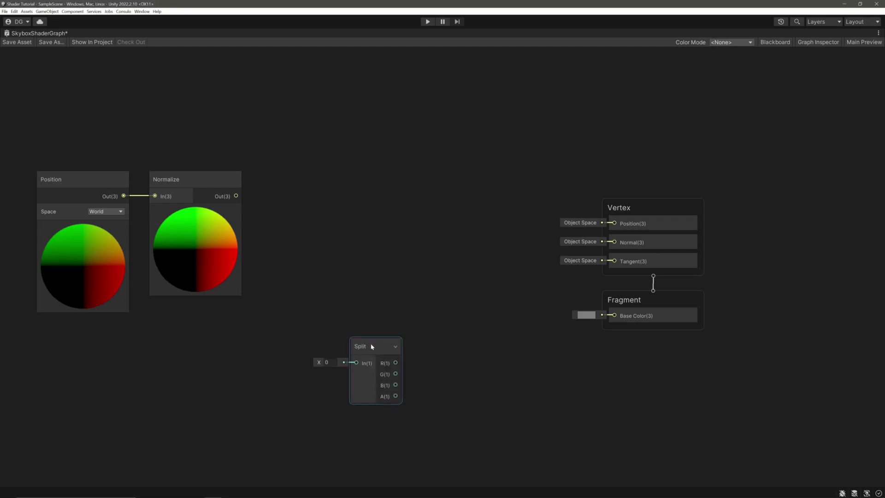
pyautogui.moveTo(367, 345); pyautogui.dragTo(305, 178)
pyautogui.moveTo(195, 235)
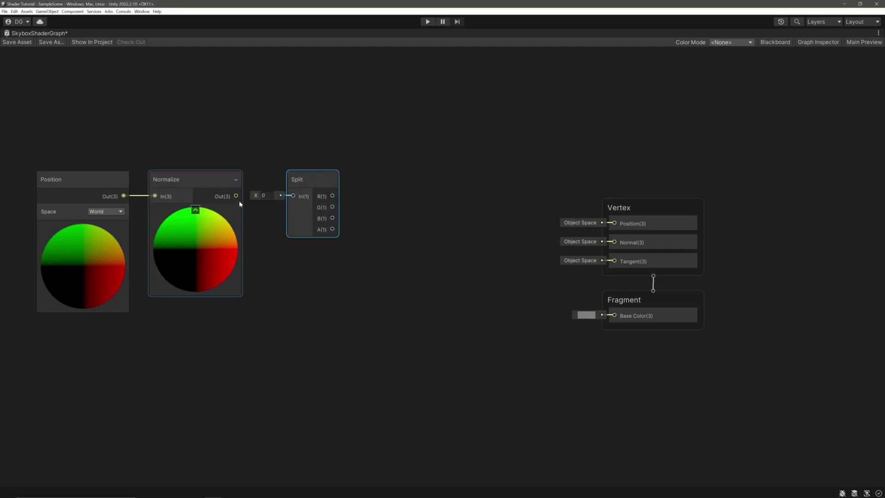
pyautogui.moveTo(235, 195)
pyautogui.mouseDown()
pyautogui.moveTo(291, 195)
pyautogui.moveTo(297, 178)
pyautogui.mouseUp()
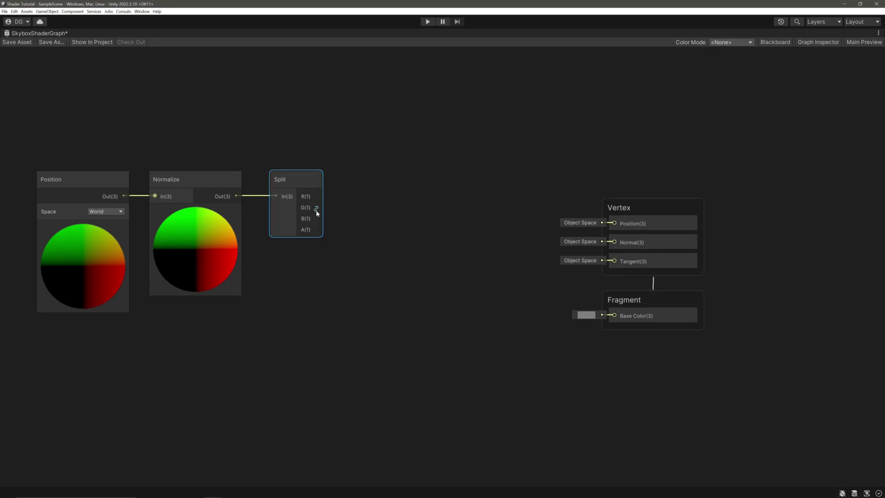
pyautogui.moveTo(316, 208); pyautogui.dragTo(353, 204)
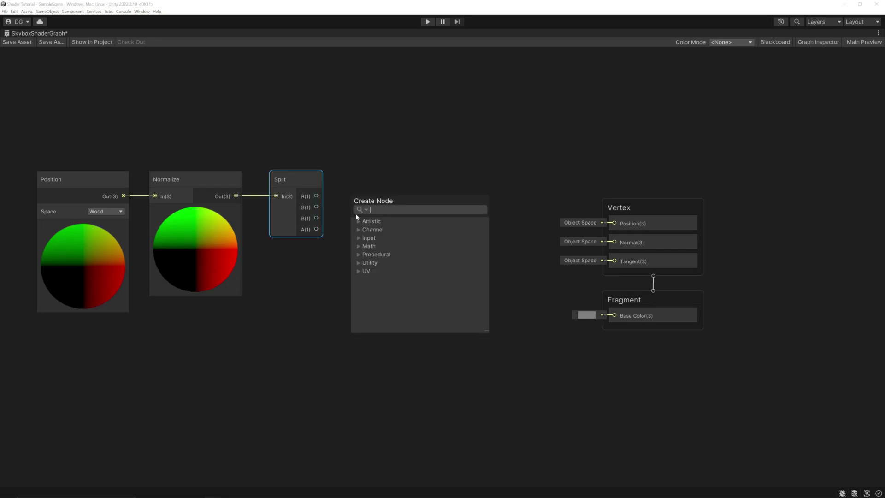
pyautogui.write('pre')
pyautogui.press('Return')
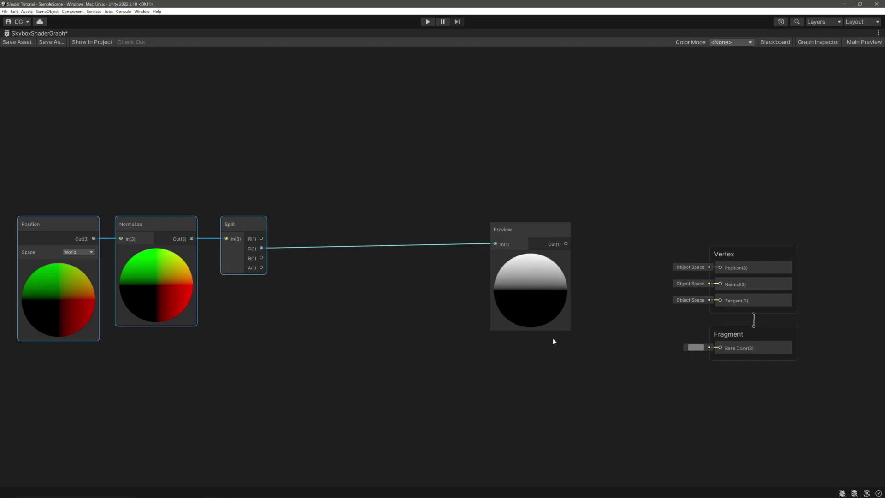
# Step: Add a Clamp node on Split's G output with Min 0 and Max 1
pyautogui.moveTo(316, 207)
pyautogui.moveTo(261, 248); pyautogui.dragTo(328, 135)
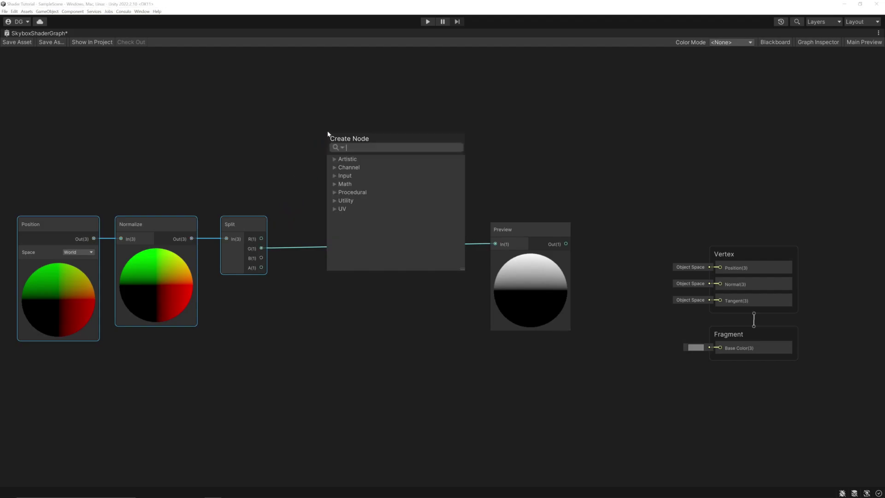
pyautogui.write('clam')
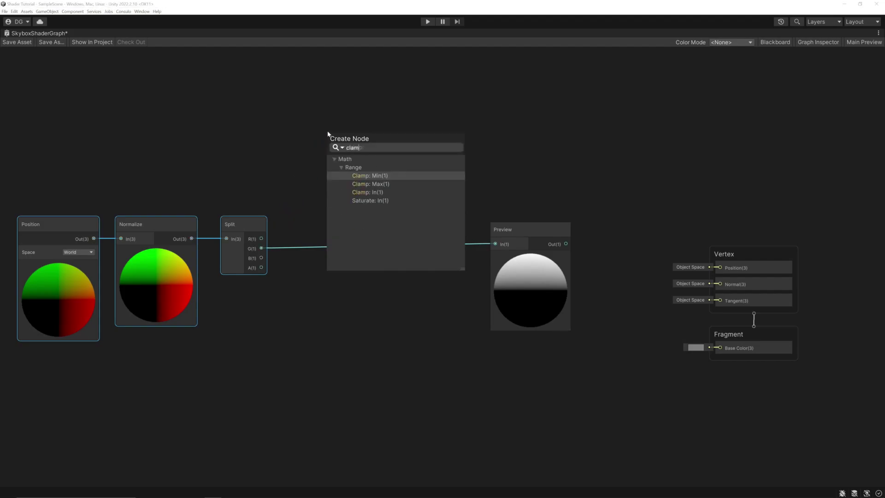
pyautogui.press('Down')
pyautogui.press('Down')
pyautogui.press('Return')
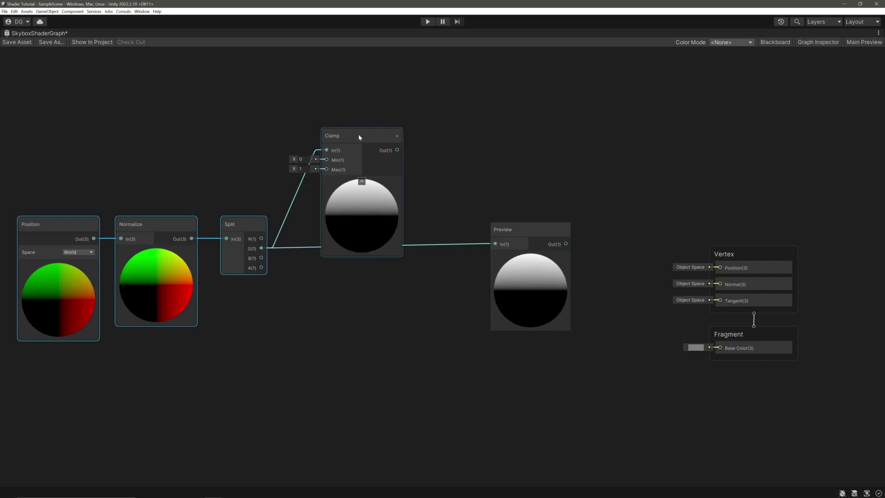
pyautogui.moveTo(358, 133); pyautogui.dragTo(350, 117)
pyautogui.moveTo(350, 118); pyautogui.dragTo(350, 158, button='middle')
pyautogui.click(293, 109)
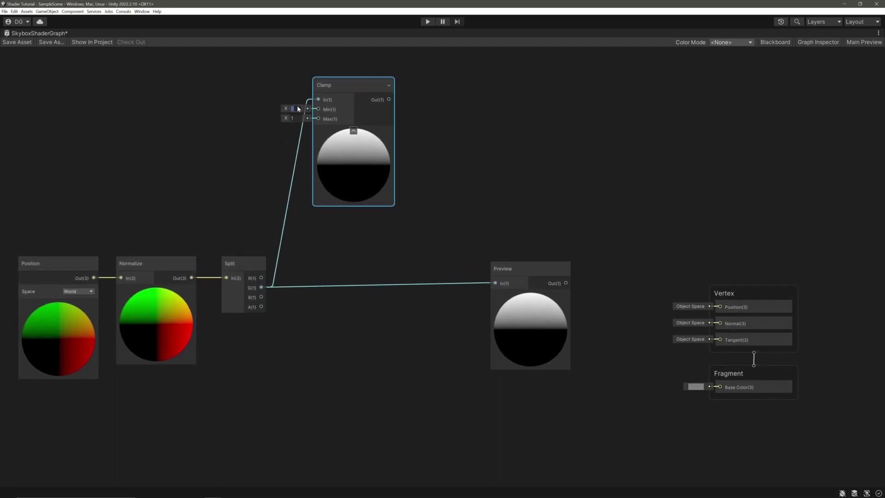
pyautogui.press('Tab')
pyautogui.moveTo(357, 129); pyautogui.dragTo(356, 164, button='middle')
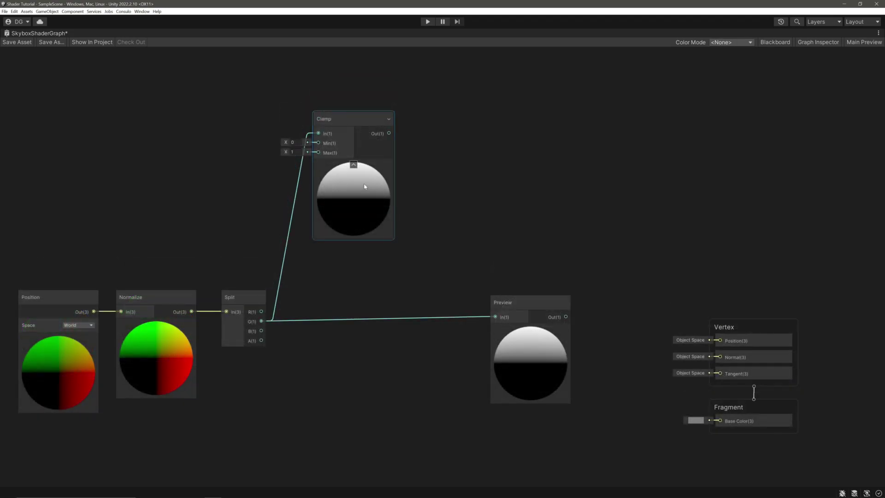
pyautogui.moveTo(388, 133); pyautogui.dragTo(458, 109)
pyautogui.write('power')
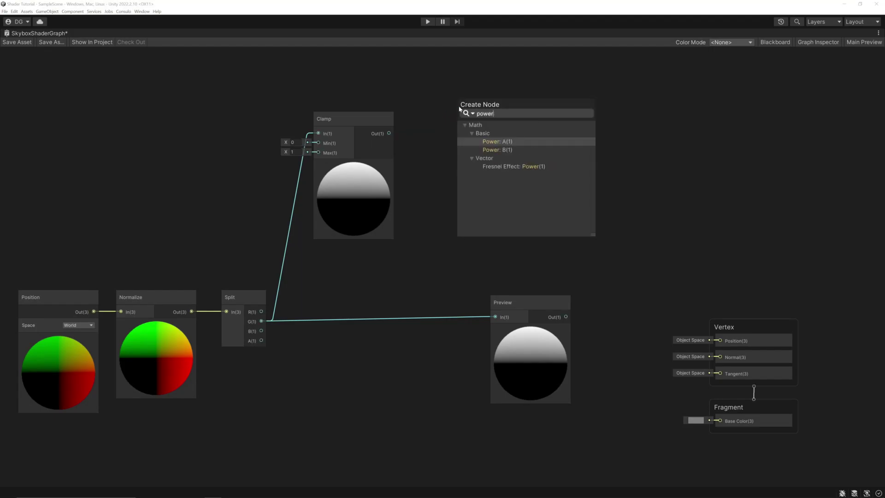
# Step: Add a Power node with exponent 4.05, taking Clamp's output as input A
pyautogui.press('Return')
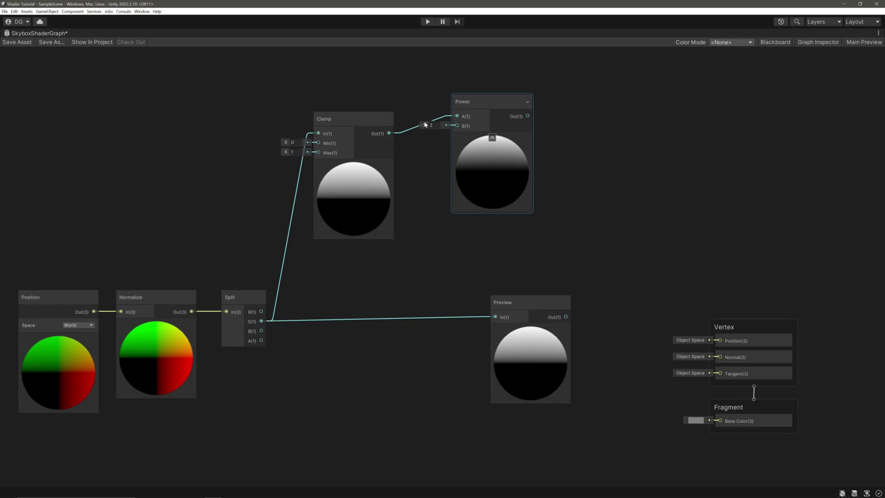
pyautogui.moveTo(424, 125); pyautogui.dragTo(484, 131)
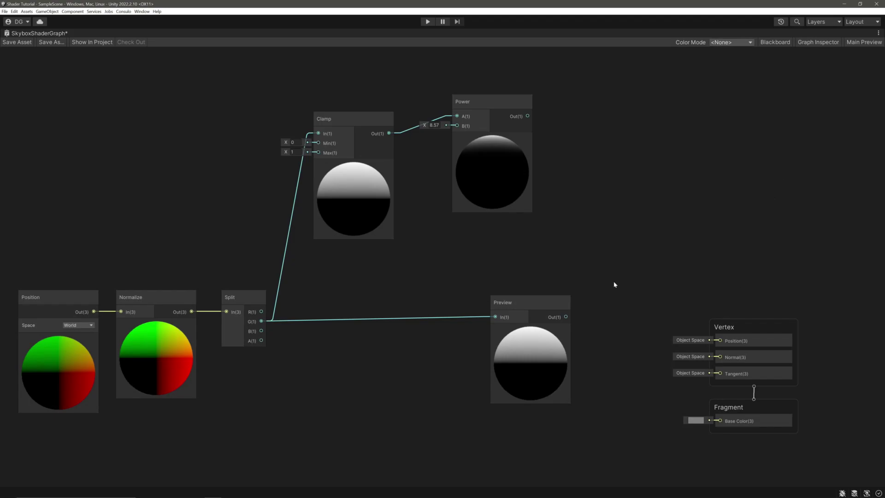
pyautogui.moveTo(261, 321)
pyautogui.moveTo(262, 322); pyautogui.dragTo(462, 117)
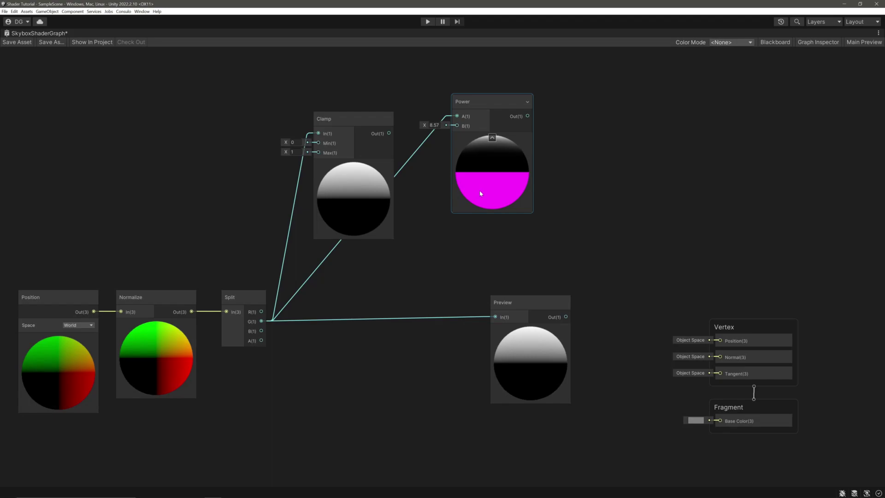
pyautogui.moveTo(388, 133)
pyautogui.mouseDown()
pyautogui.moveTo(455, 117)
pyautogui.moveTo(427, 129)
pyautogui.mouseUp()
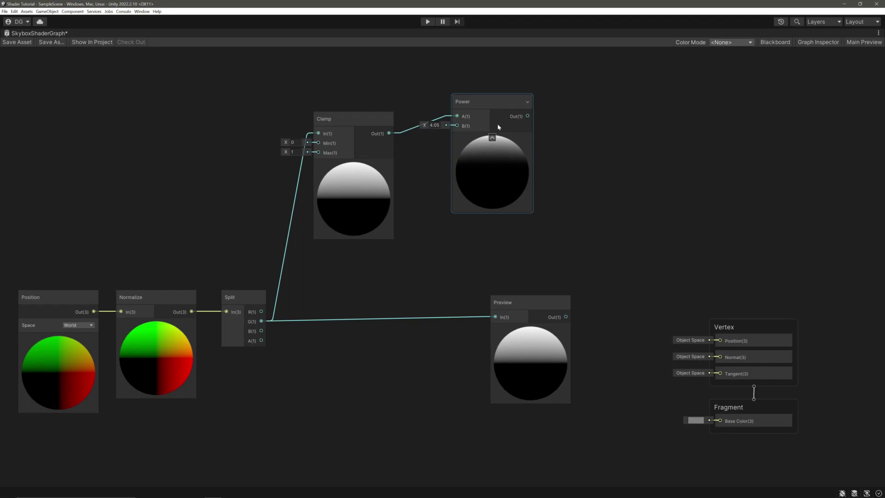
# Step: Add a Float property named ZenithBlend in the Blackboard
pyautogui.click(553, 194)
pyautogui.click(774, 42)
pyautogui.click(817, 42)
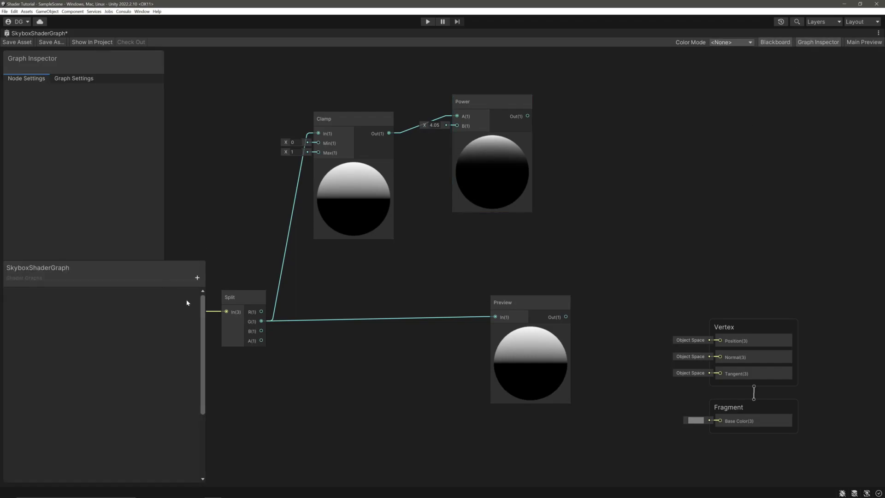
pyautogui.click(197, 277)
pyautogui.click(224, 290)
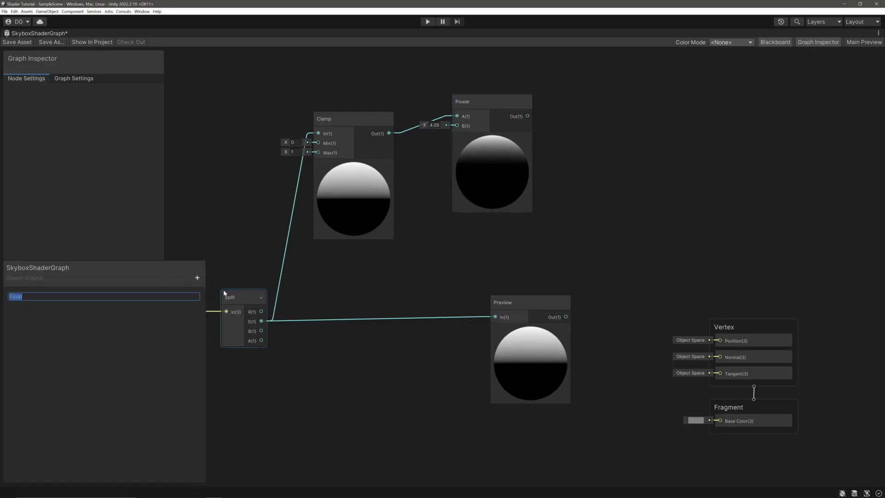
pyautogui.write('Zenith')
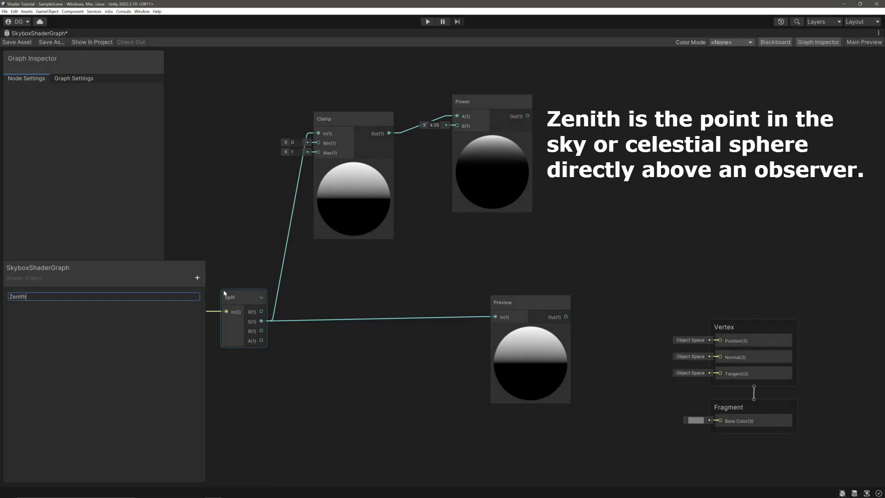
pyautogui.write('Blend')
pyautogui.press('Return')
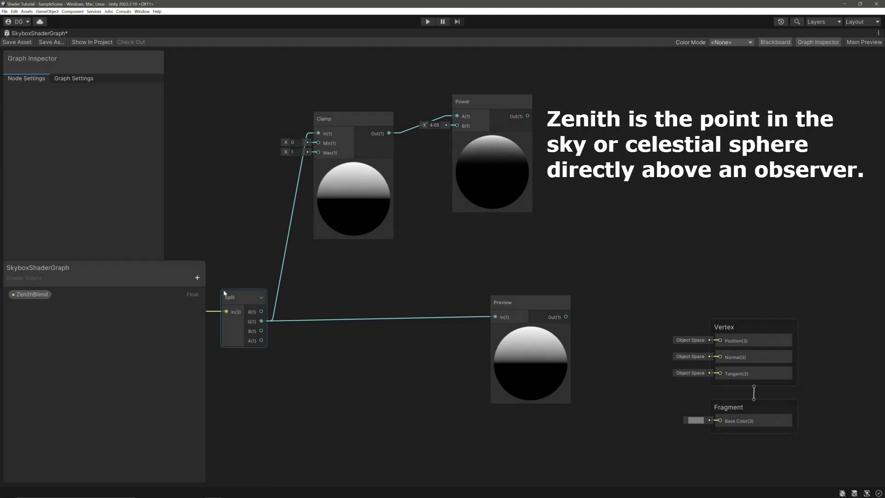
# Step: Give ZenithBlend default 1 and a 0.01–50 slider, and connect it to Power B
pyautogui.click(31, 294)
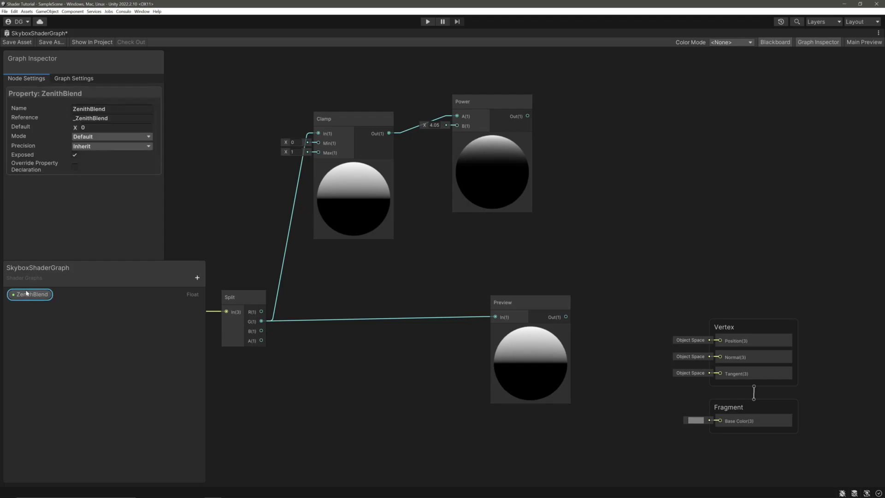
pyautogui.click(97, 127)
pyautogui.write('1')
pyautogui.click(113, 137)
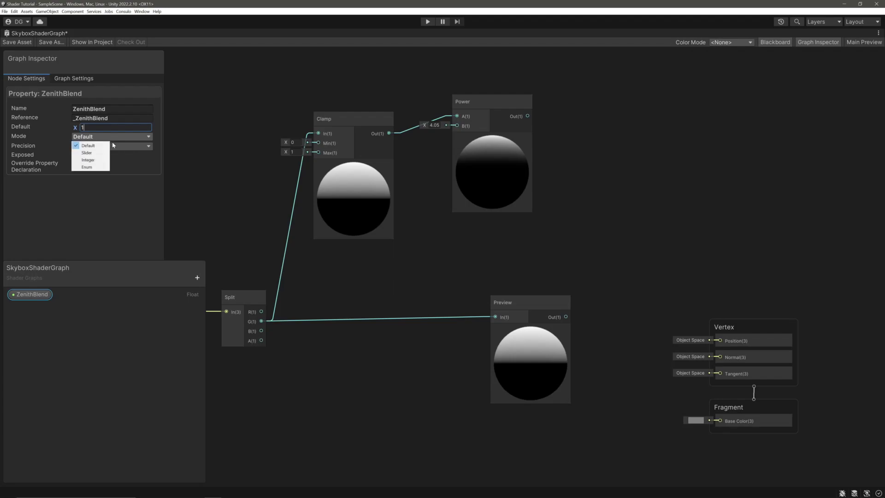
pyautogui.click(88, 153)
pyautogui.write('0.')
pyautogui.click(97, 136)
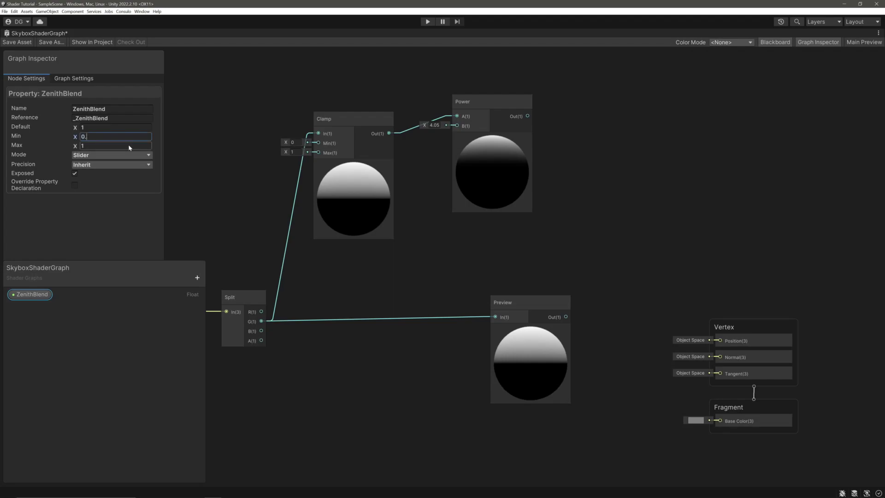
pyautogui.write('01')
pyautogui.click(129, 146)
pyautogui.write('50')
pyautogui.moveTo(31, 294)
pyautogui.mouseDown()
pyautogui.moveTo(431, 193)
pyautogui.moveTo(455, 126)
pyautogui.moveTo(519, 112)
pyautogui.mouseUp()
pyautogui.click(457, 214)
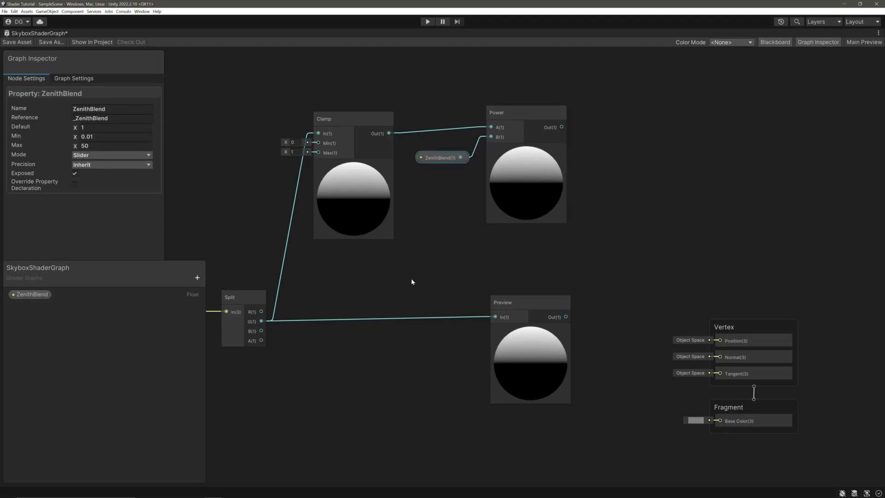
# Step: Add a Color property named SkyColor with a dark blue default
pyautogui.click(197, 277)
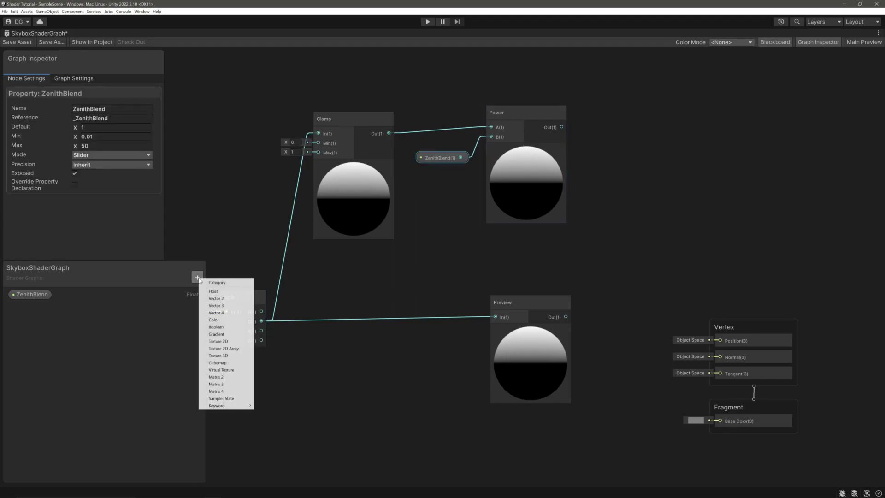
pyautogui.click(216, 320)
pyautogui.write('SkyColor')
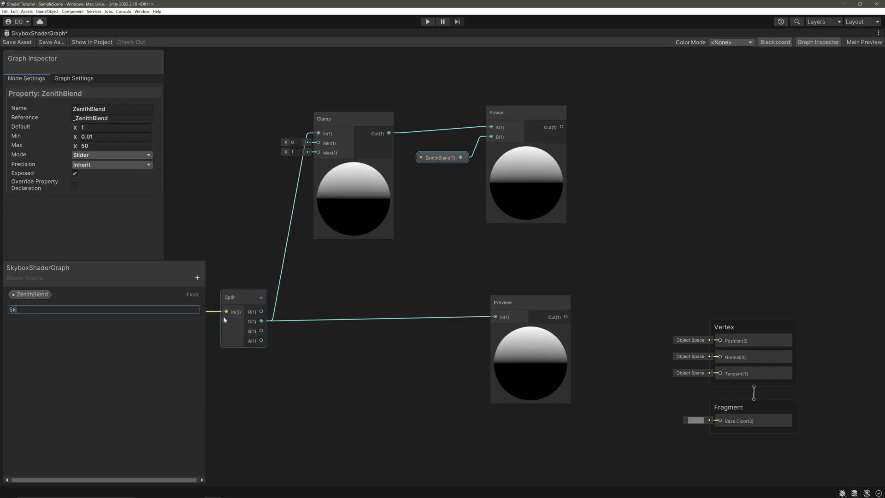
pyautogui.press('Return')
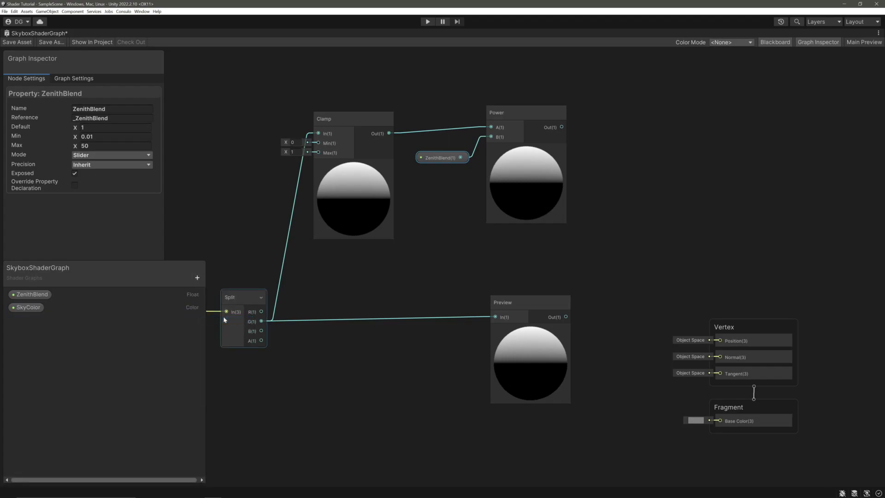
pyautogui.click(28, 306)
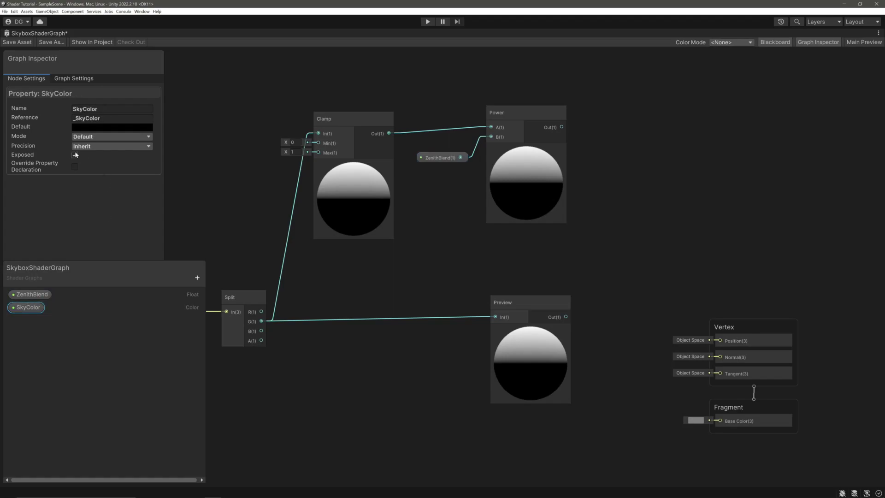
pyautogui.click(101, 126)
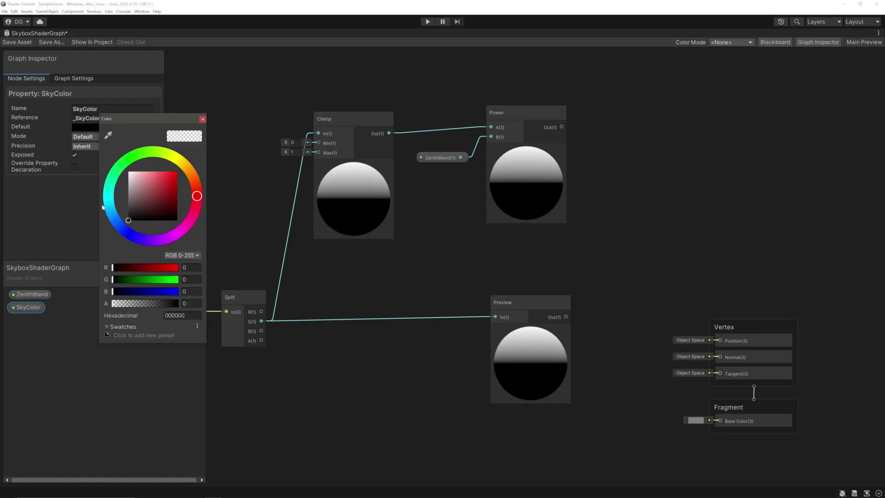
pyautogui.moveTo(111, 211)
pyautogui.mouseDown()
pyautogui.moveTo(122, 228)
pyautogui.moveTo(145, 196)
pyautogui.moveTo(165, 195)
pyautogui.mouseUp()
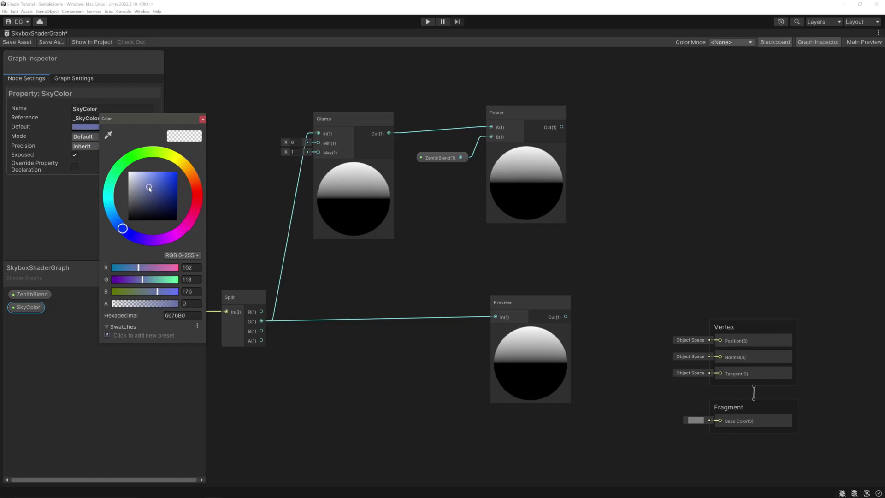
pyautogui.click(203, 119)
# Step: Place a SkyColor node in the graph above the Power node
pyautogui.moveTo(27, 307)
pyautogui.mouseDown()
pyautogui.moveTo(498, 219)
pyautogui.moveTo(569, 73)
pyautogui.mouseUp()
pyautogui.moveTo(613, 114); pyautogui.dragTo(546, 180, button='middle')
pyautogui.moveTo(505, 138)
pyautogui.mouseDown()
pyautogui.moveTo(487, 118)
pyautogui.moveTo(566, 155)
pyautogui.mouseUp()
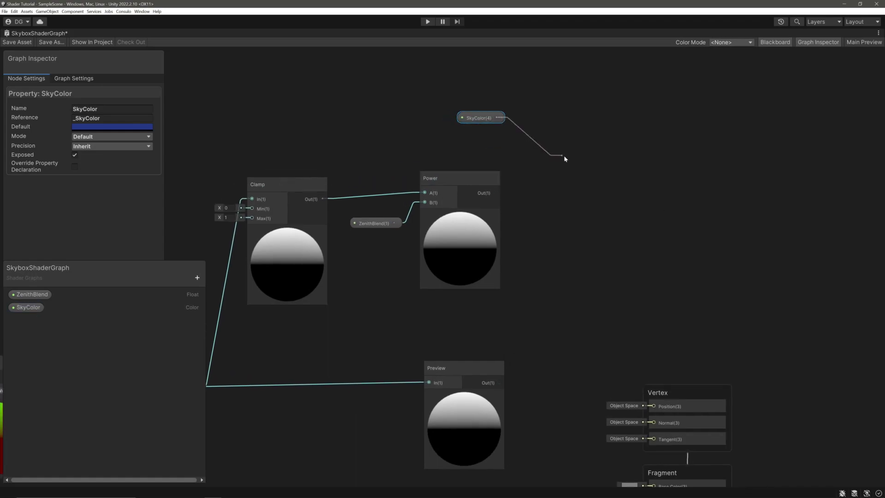
pyautogui.write('mul')
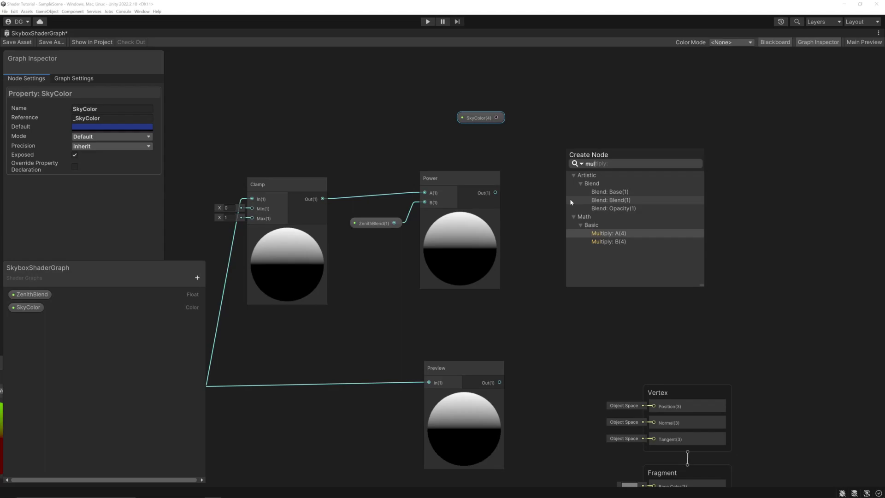
# Step: Multiply SkyColor by the Power output in a new Multiply node
pyautogui.press('Return')
pyautogui.click(484, 193)
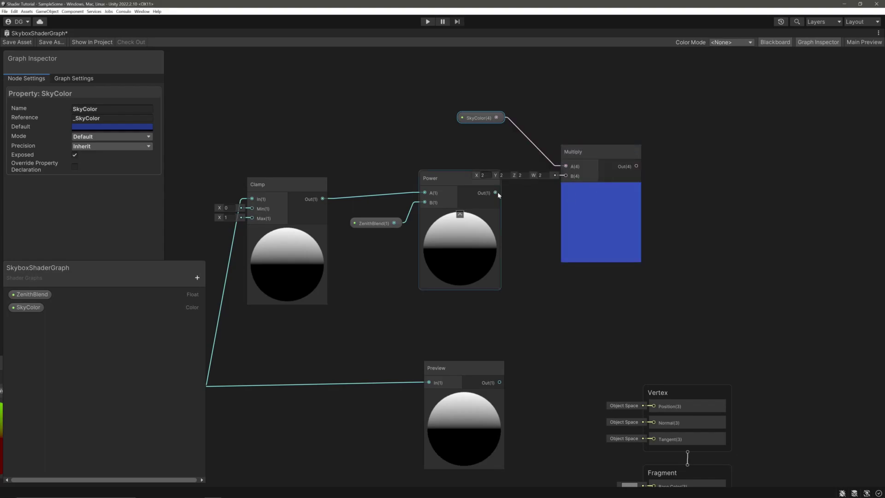
pyautogui.moveTo(496, 193)
pyautogui.mouseDown()
pyautogui.moveTo(564, 175)
pyautogui.moveTo(570, 146)
pyautogui.mouseUp()
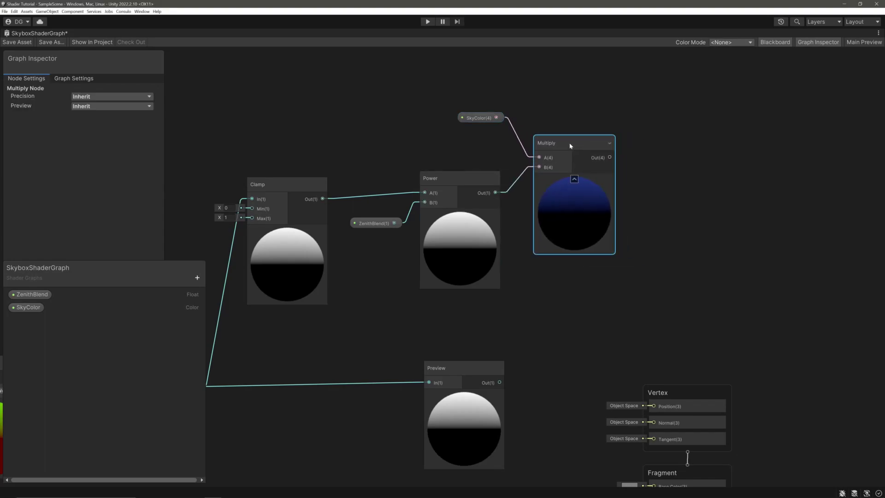
pyautogui.scroll(-4, 483, 242)
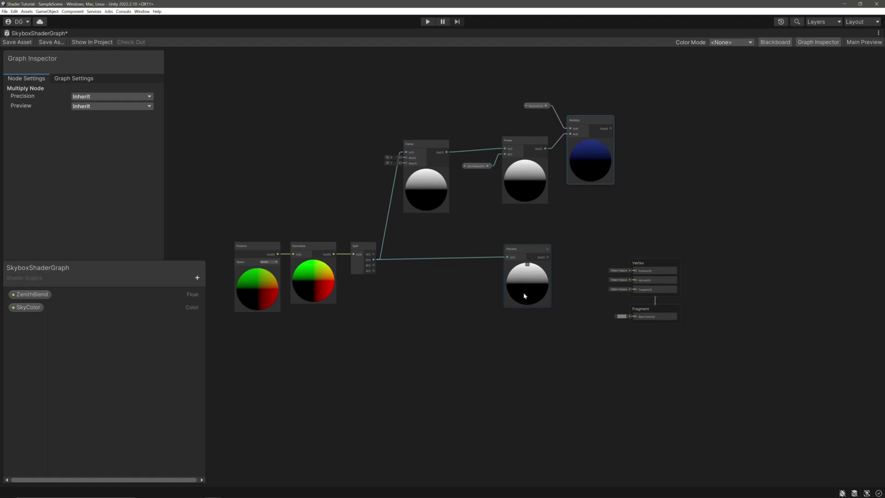
# Step: Add a second Clamp node on Split's output, below the Preview node
pyautogui.moveTo(374, 261); pyautogui.dragTo(395, 324)
pyautogui.write('c')
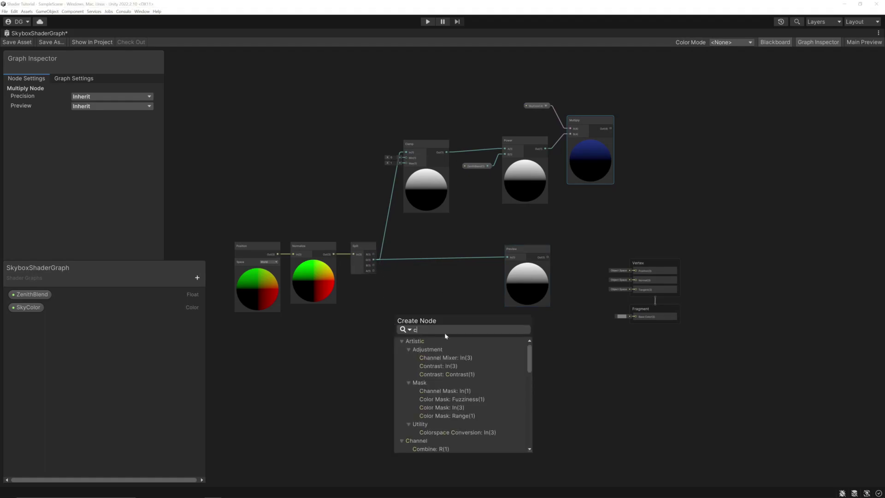
pyautogui.write('a')
pyautogui.press('BackSpace')
pyautogui.write('lam')
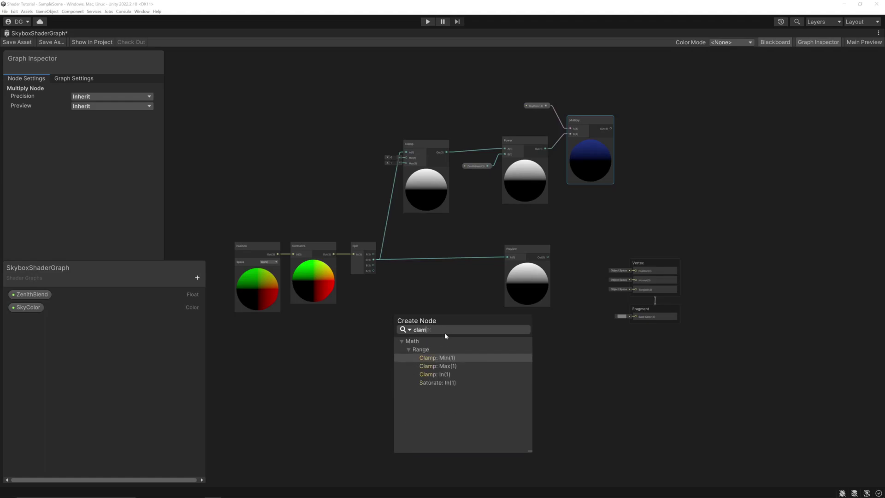
pyautogui.press('Down')
pyautogui.press('Down')
pyautogui.press('Return')
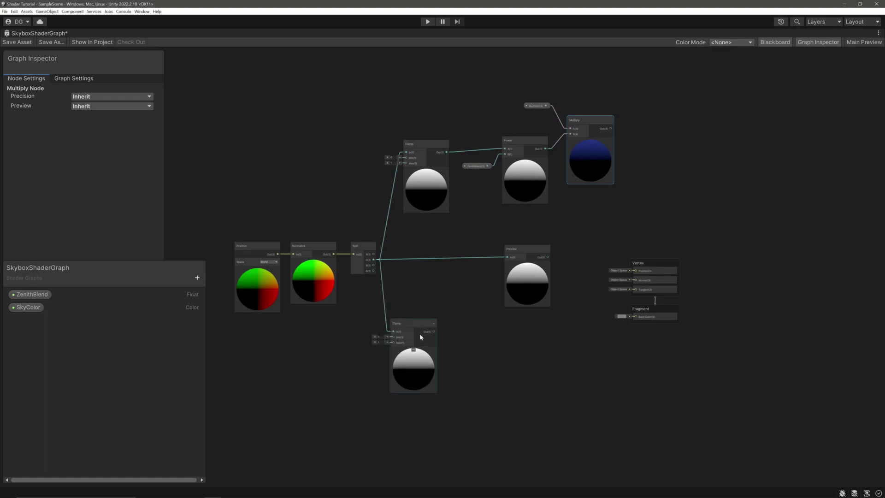
pyautogui.click(445, 333)
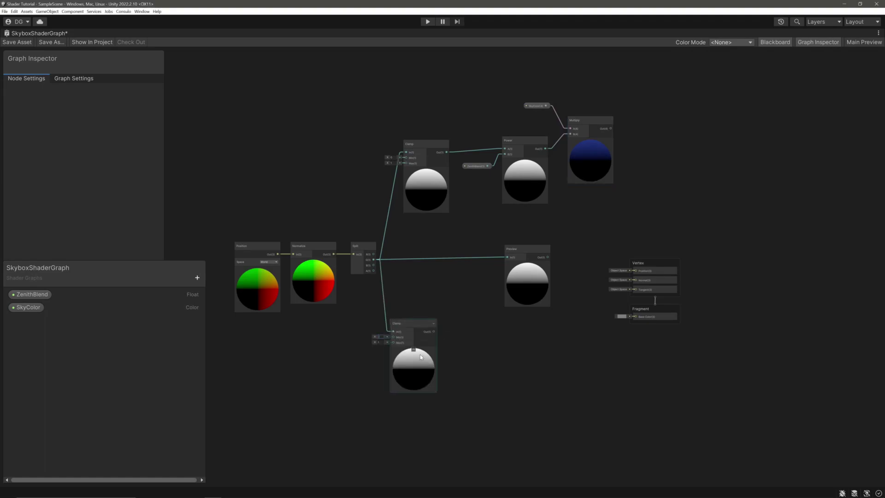
pyautogui.click(378, 342)
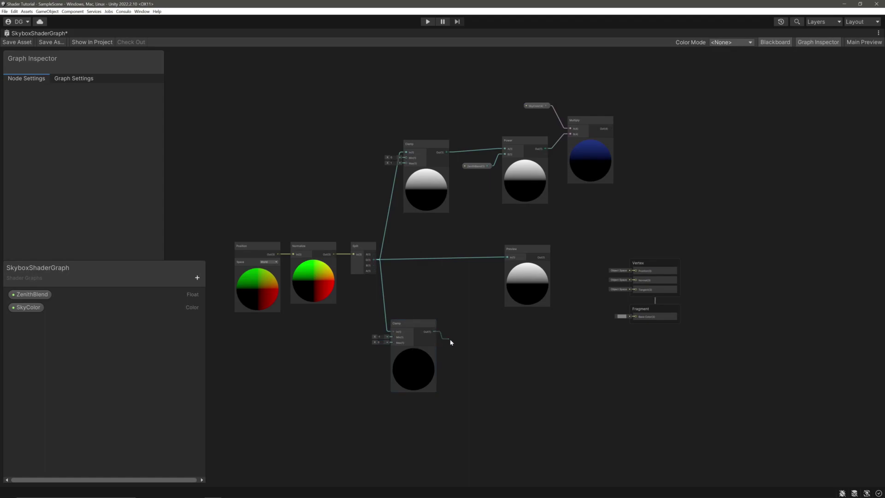
# Step: Add a Negate node on the lower Clamp's output and place it beside that Clamp
pyautogui.moveTo(435, 332); pyautogui.dragTo(457, 336)
pyautogui.write('nega')
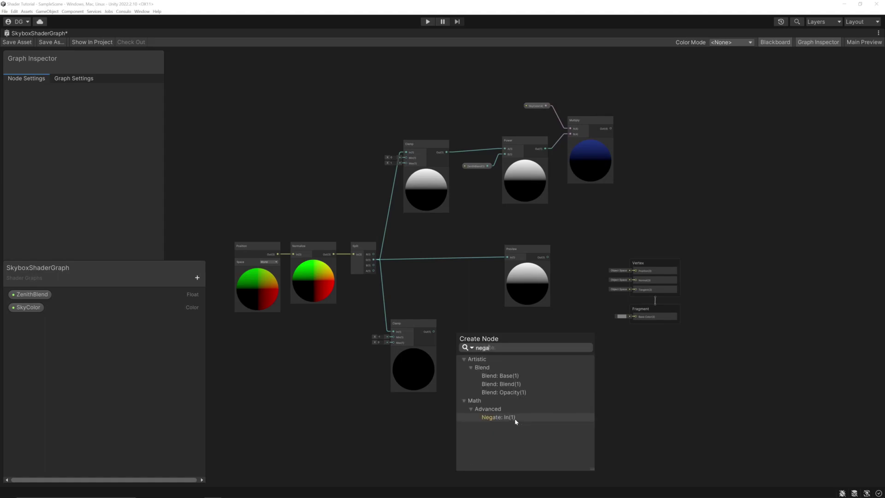
pyautogui.doubleClick(514, 419)
pyautogui.moveTo(484, 388); pyautogui.dragTo(459, 365)
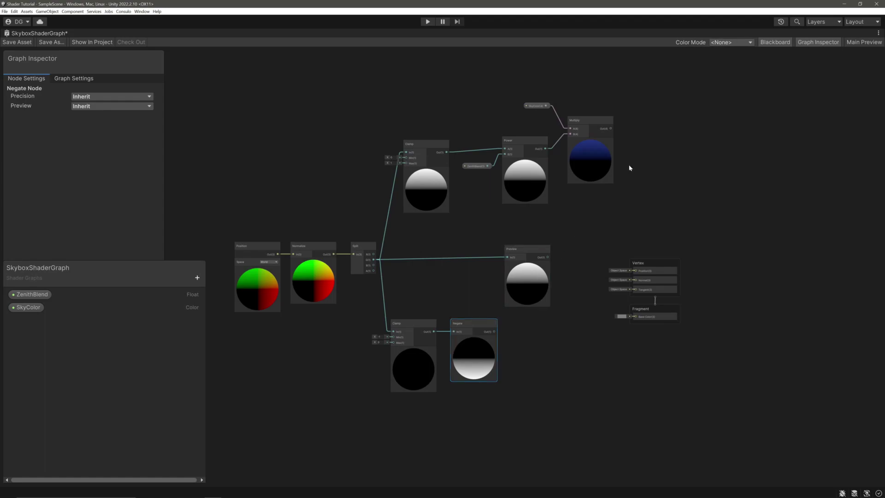
# Step: Duplicate ZenithBlend as NadirBlend, keeping default 1 and the 0.01–50 slider range
pyautogui.click(45, 295)
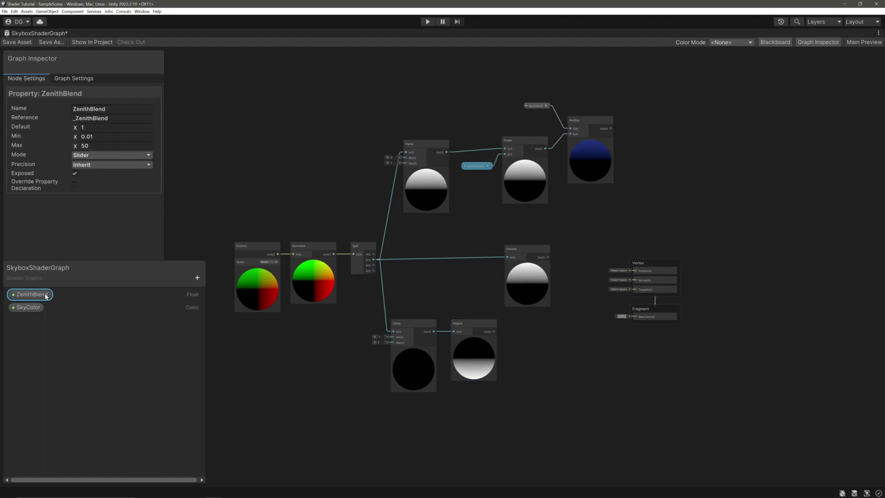
pyautogui.hotkey('ctrl', 'd')
pyautogui.moveTo(34, 319); pyautogui.dragTo(38, 309)
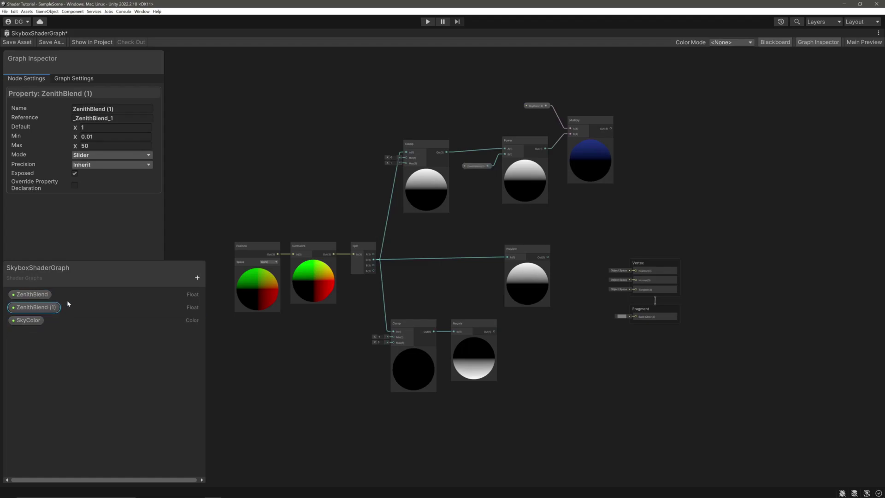
pyautogui.doubleClick(86, 108)
pyautogui.write('Nad')
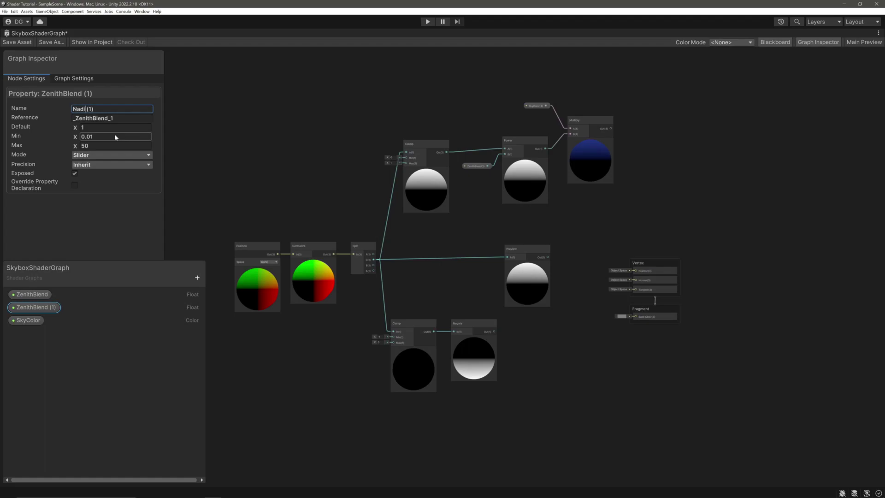
pyautogui.write('irBlend')
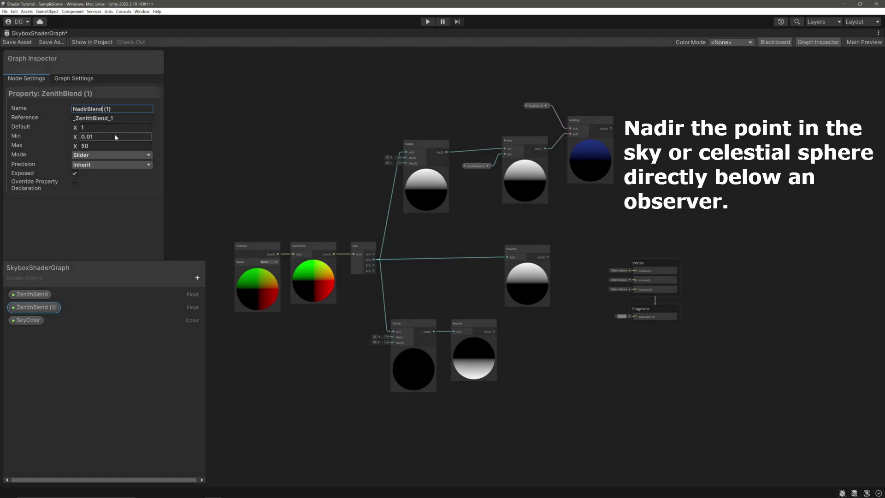
pyautogui.press('BackSpace')
pyautogui.press('BackSpace')
pyautogui.press('BackSpace')
pyautogui.press('Return')
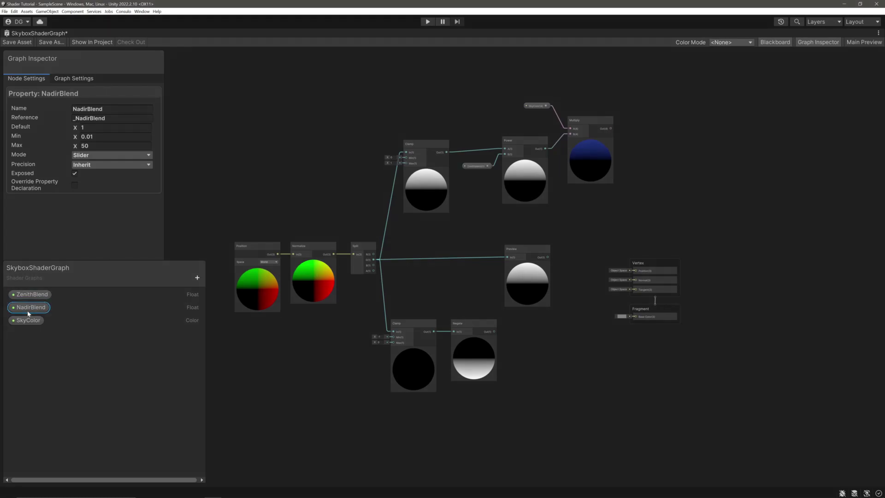
# Step: Place a NadirBlend node and add a Power node on Negate, using NadirBlend as exponent B
pyautogui.moveTo(543, 420); pyautogui.dragTo(462, 416)
pyautogui.moveTo(494, 332); pyautogui.dragTo(546, 355)
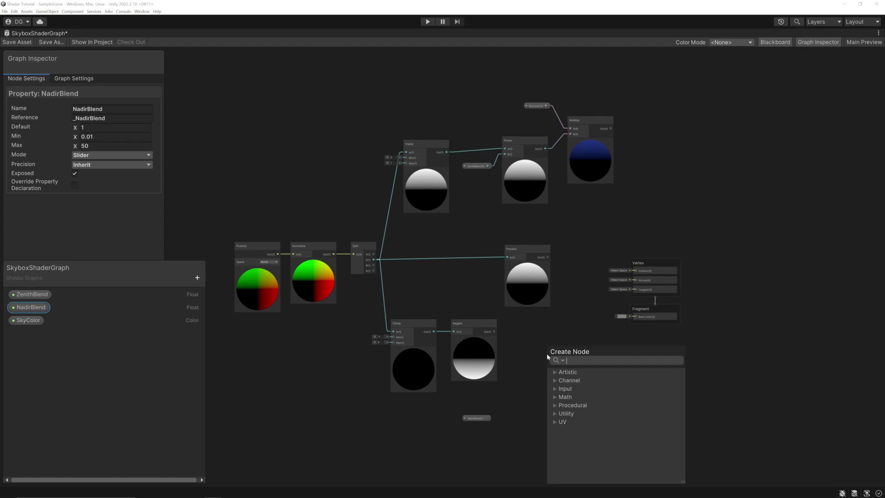
pyautogui.write('power')
pyautogui.press('Return')
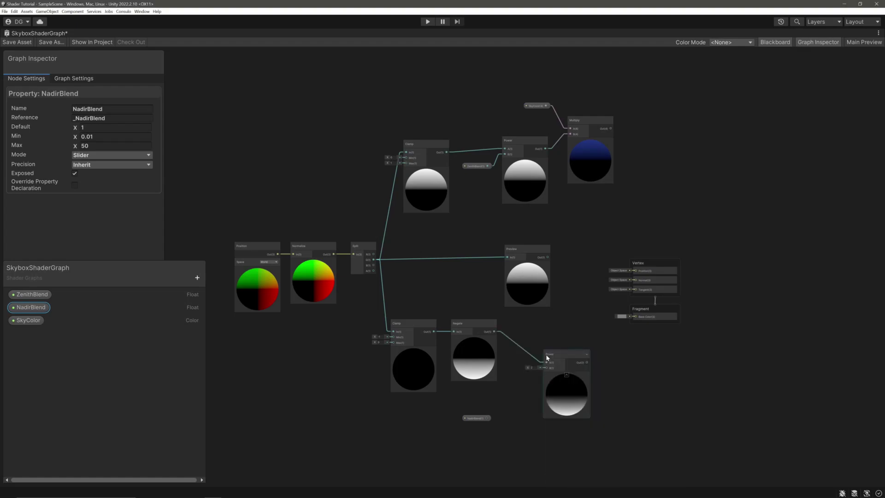
pyautogui.moveTo(490, 418)
pyautogui.mouseDown()
pyautogui.moveTo(545, 367)
pyautogui.moveTo(529, 356)
pyautogui.mouseUp()
pyautogui.click(579, 392)
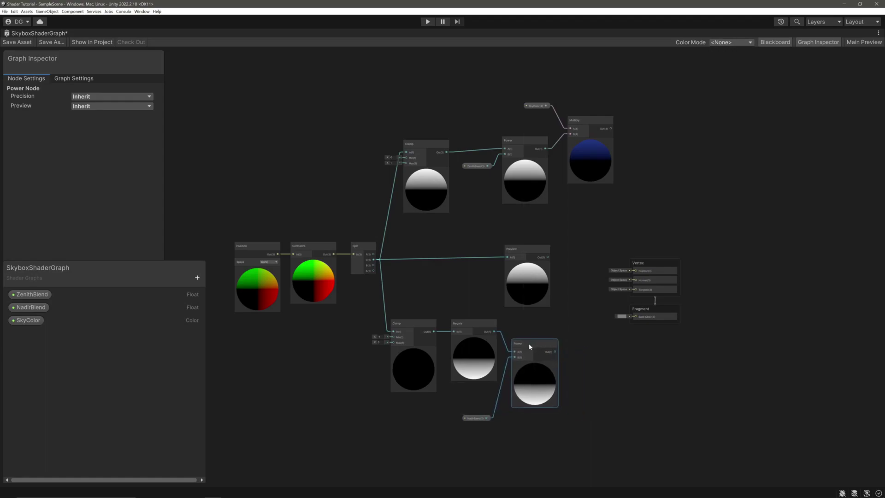
pyautogui.click(582, 185)
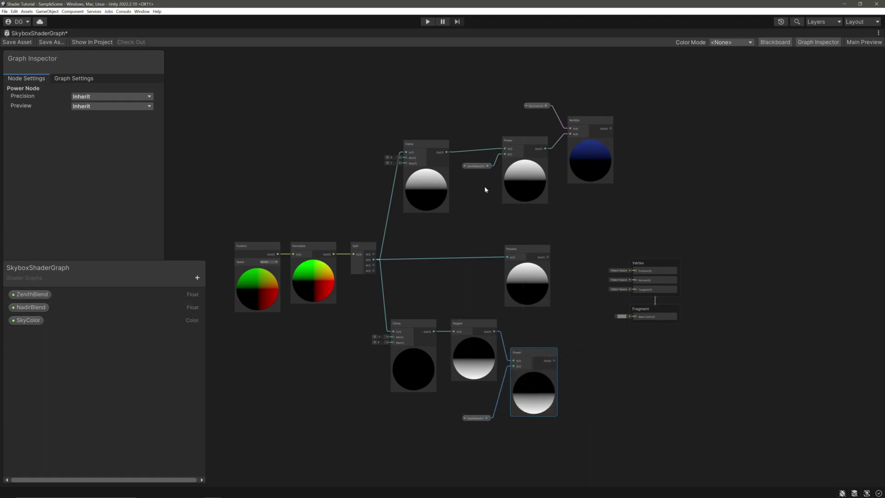
# Step: Duplicate SkyColor as a new colour property named GroundColor
pyautogui.click(27, 320)
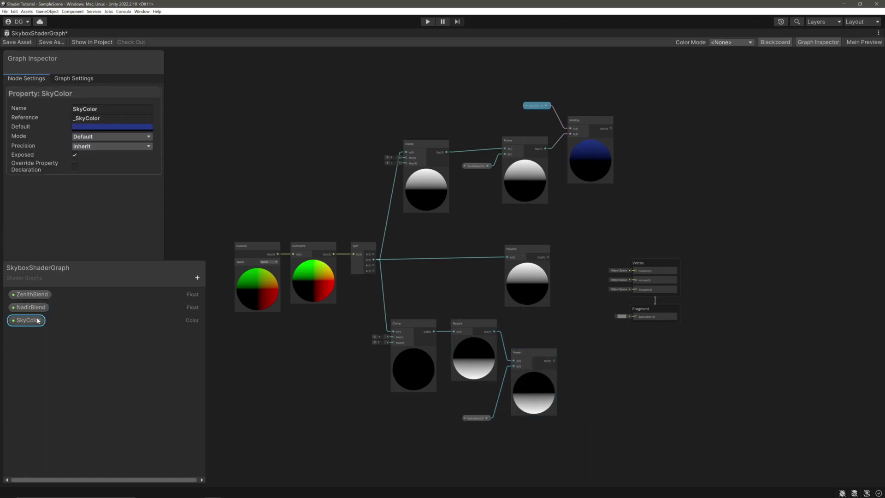
pyautogui.hotkey('ctrl', 'd')
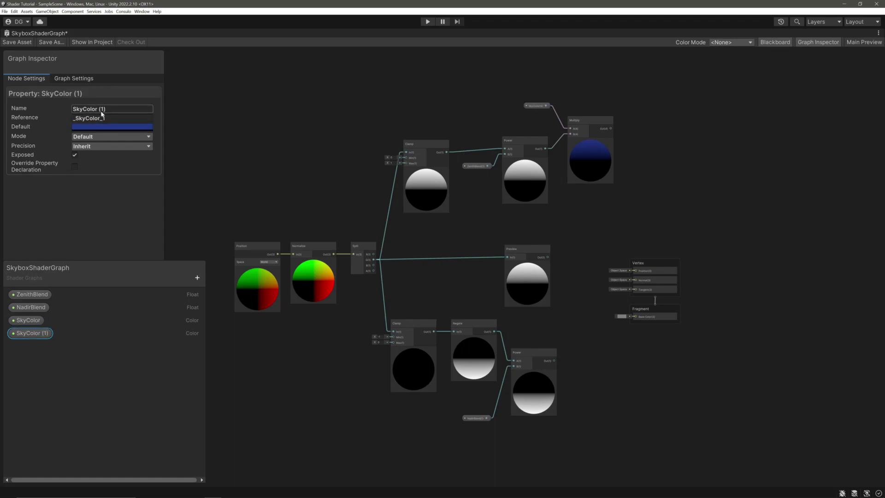
pyautogui.doubleClick(102, 110)
pyautogui.write('Groun')
pyautogui.write('dCoo')
pyautogui.write('lor')
pyautogui.press('Return')
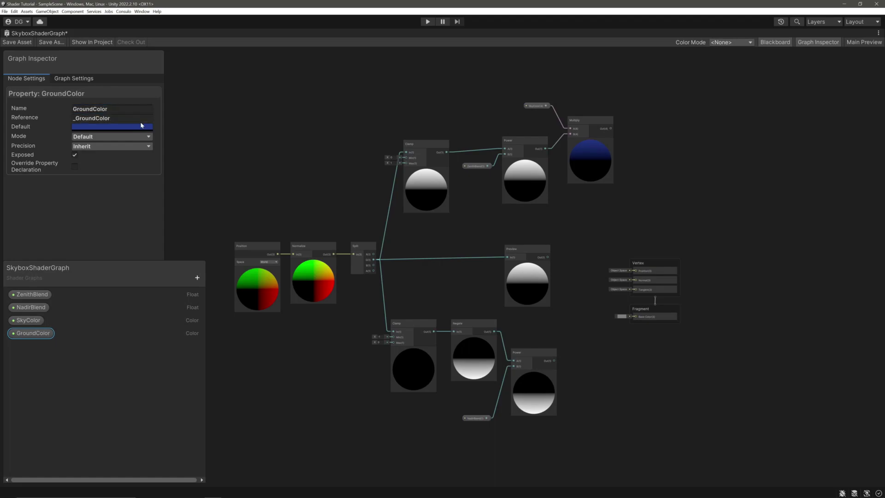
# Step: Set GroundColor's default colour to dark red (3A171A)
pyautogui.click(142, 125)
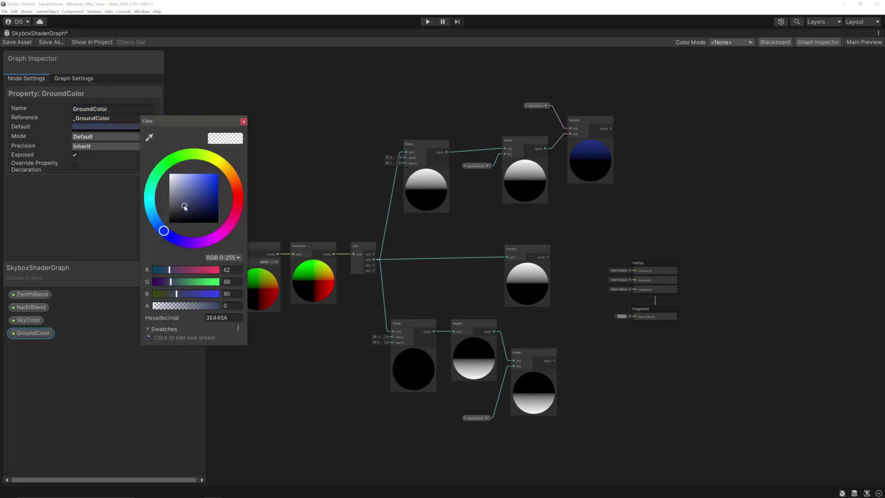
pyautogui.moveTo(163, 230); pyautogui.dragTo(237, 203)
pyautogui.moveTo(186, 215); pyautogui.dragTo(200, 211)
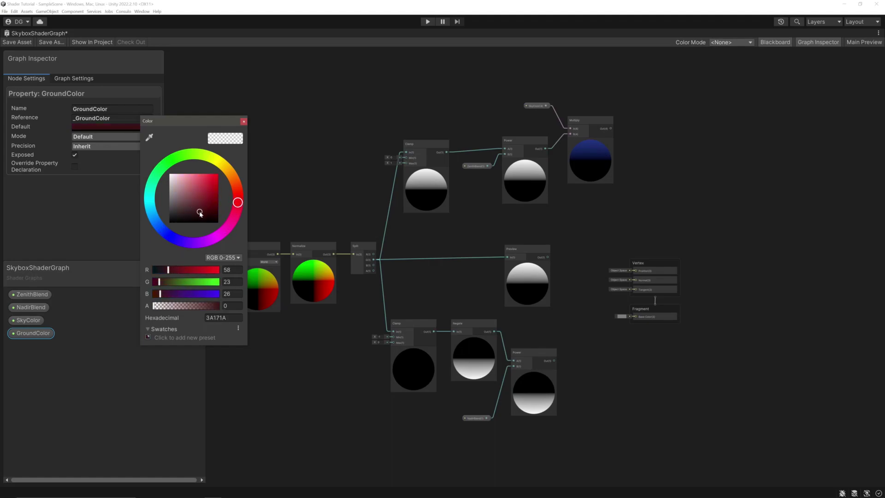
pyautogui.click(243, 121)
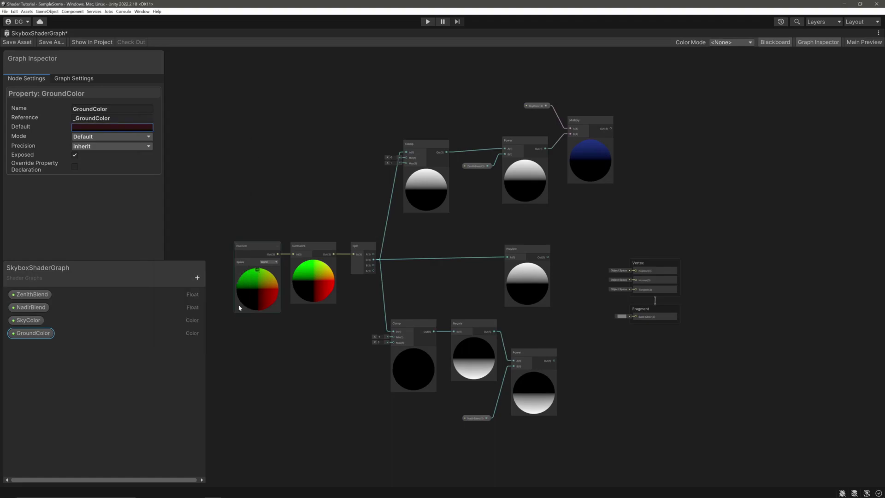
# Step: Multiply the lower Power output by a GroundColor node in a new Multiply node
pyautogui.moveTo(31, 333); pyautogui.dragTo(536, 433)
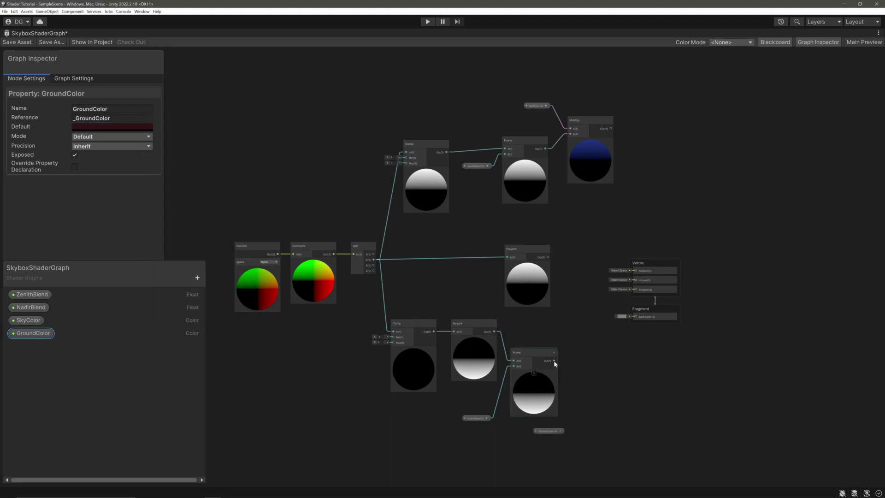
pyautogui.moveTo(555, 363); pyautogui.dragTo(598, 397)
pyautogui.write('mul')
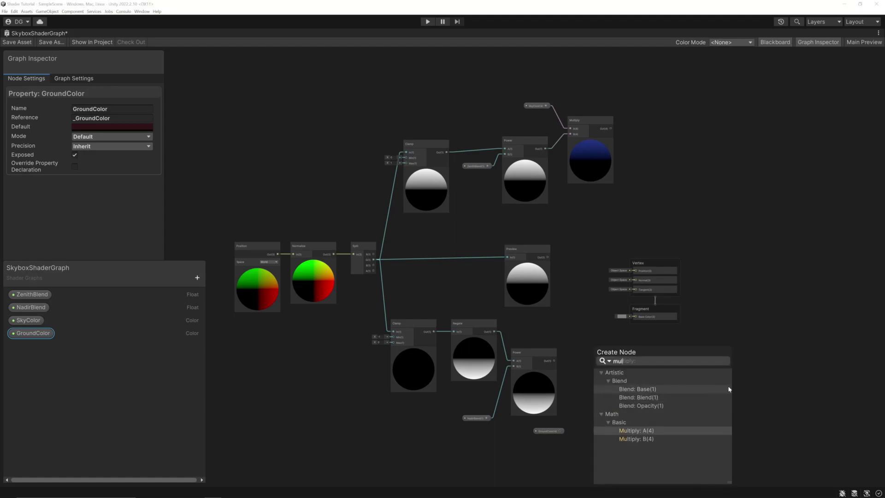
pyautogui.doubleClick(635, 429)
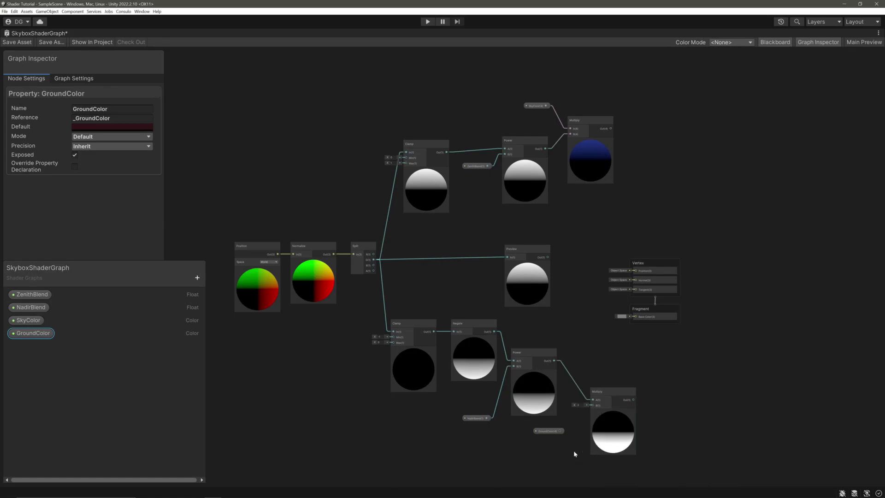
pyautogui.moveTo(562, 430); pyautogui.dragTo(594, 405)
pyautogui.click(609, 429)
# Step: Sum the sky and ground Multiply outputs in an Add node's A and B inputs
pyautogui.moveTo(611, 285); pyautogui.dragTo(611, 266, button='middle')
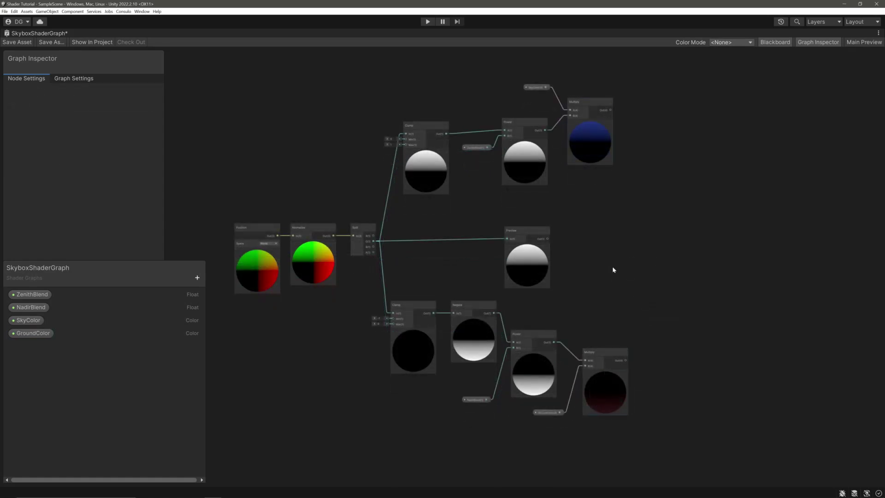
pyautogui.moveTo(612, 110)
pyautogui.moveTo(611, 109); pyautogui.dragTo(691, 205)
pyautogui.write('add')
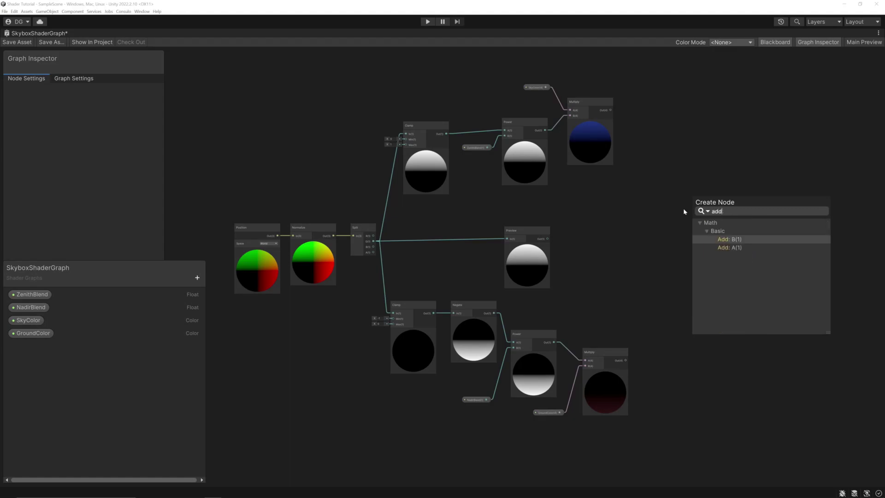
pyautogui.click(727, 248)
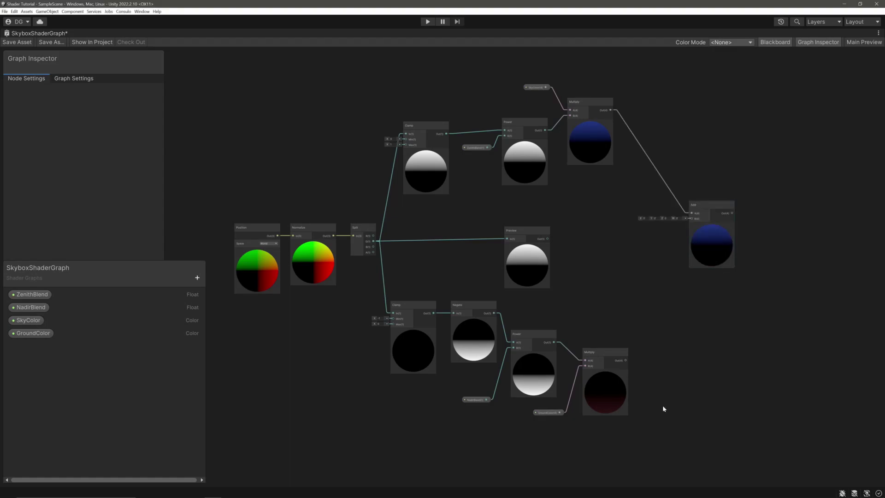
pyautogui.moveTo(626, 360); pyautogui.dragTo(693, 218)
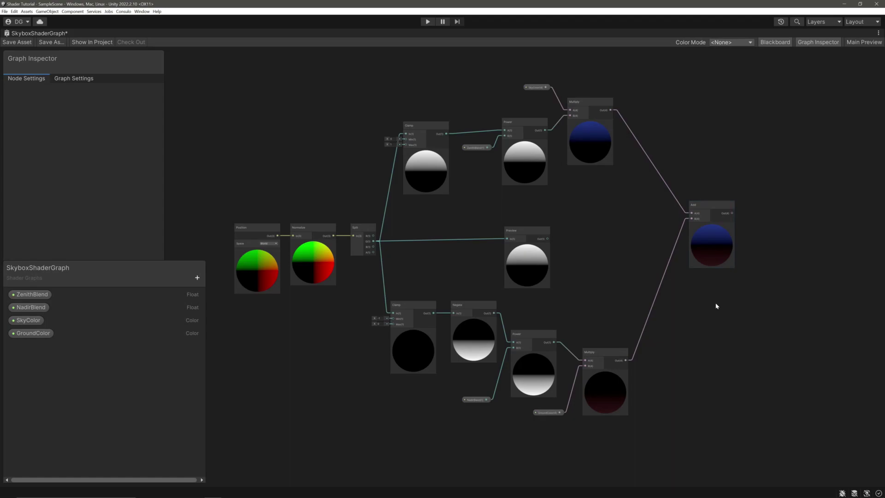
# Step: Delete the colour-combining Add node and the Preview node
pyautogui.moveTo(719, 253)
pyautogui.click(711, 222)
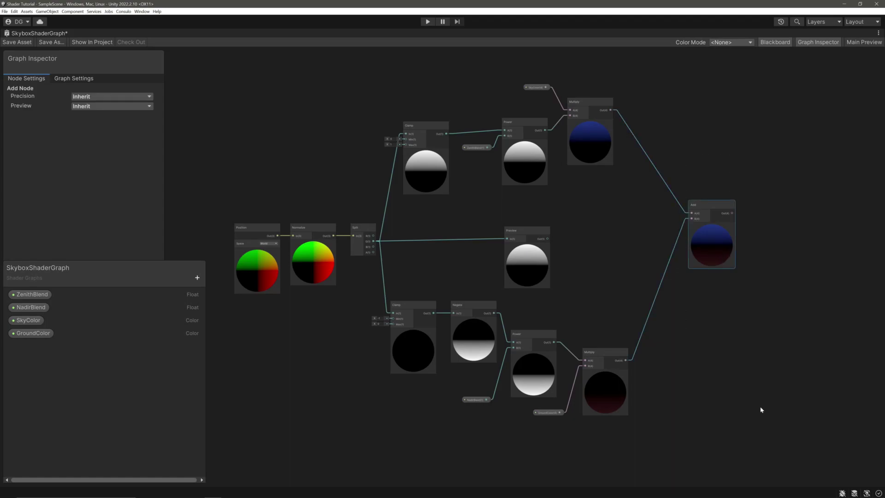
pyautogui.press('Delete')
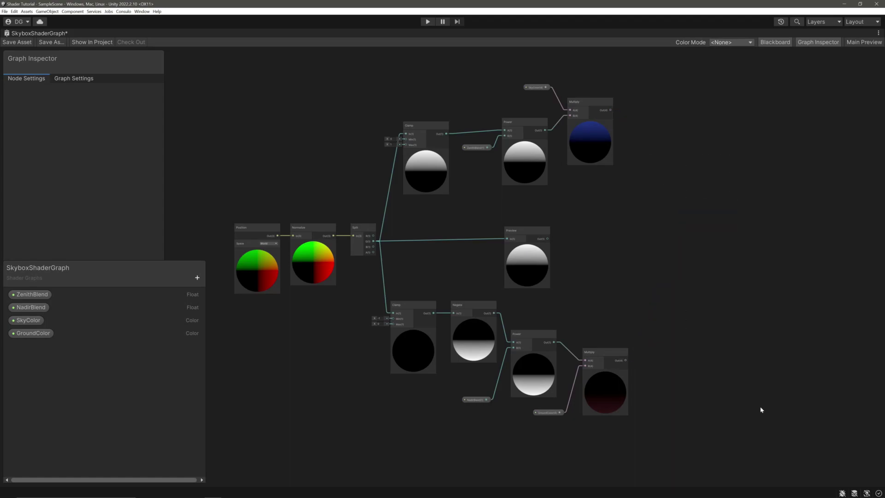
pyautogui.moveTo(483, 210); pyautogui.dragTo(646, 276)
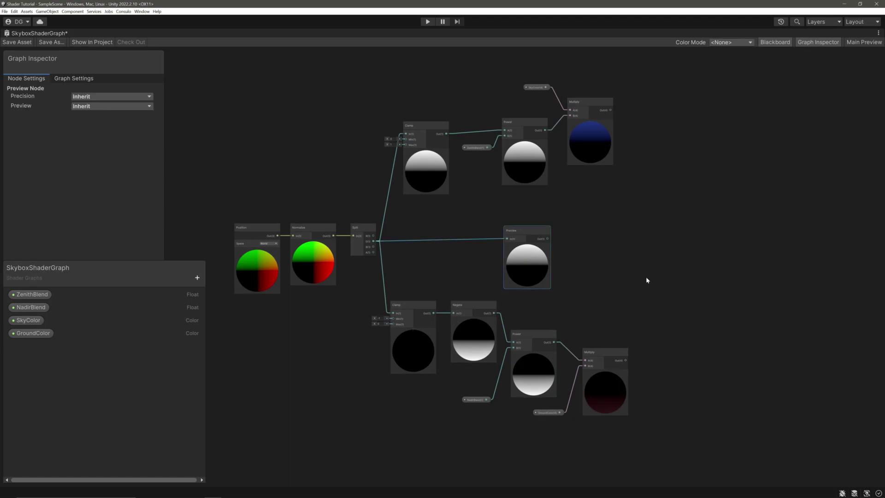
pyautogui.press('Delete')
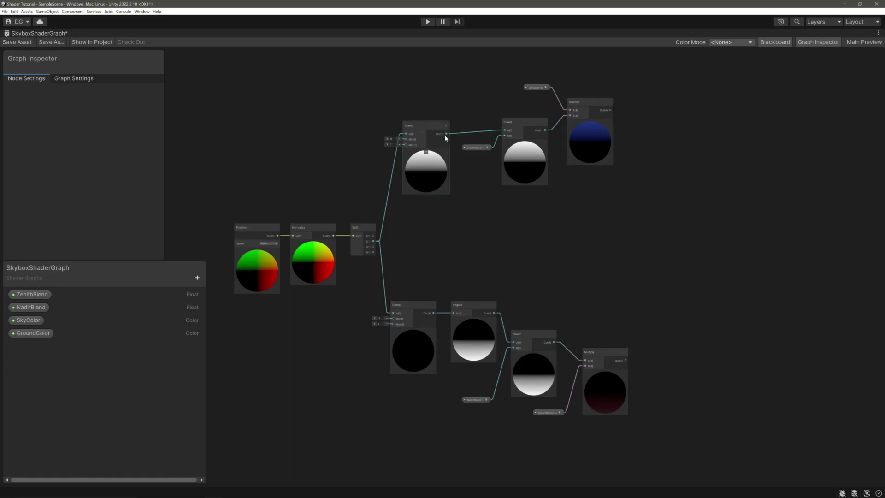
# Step: Create an Add node summing the upper Clamp output and the Negate output
pyautogui.moveTo(446, 134)
pyautogui.mouseDown()
pyautogui.moveTo(512, 225)
pyautogui.moveTo(534, 240)
pyautogui.mouseUp()
pyautogui.write('add')
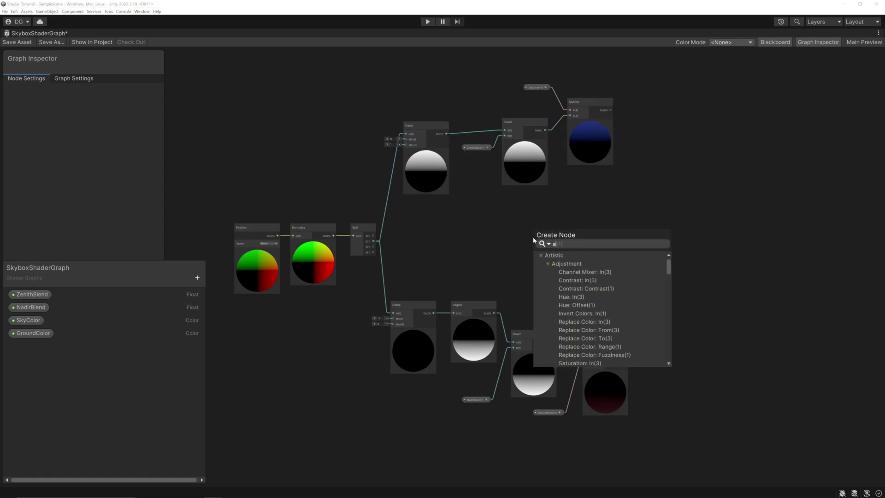
pyautogui.click(576, 281)
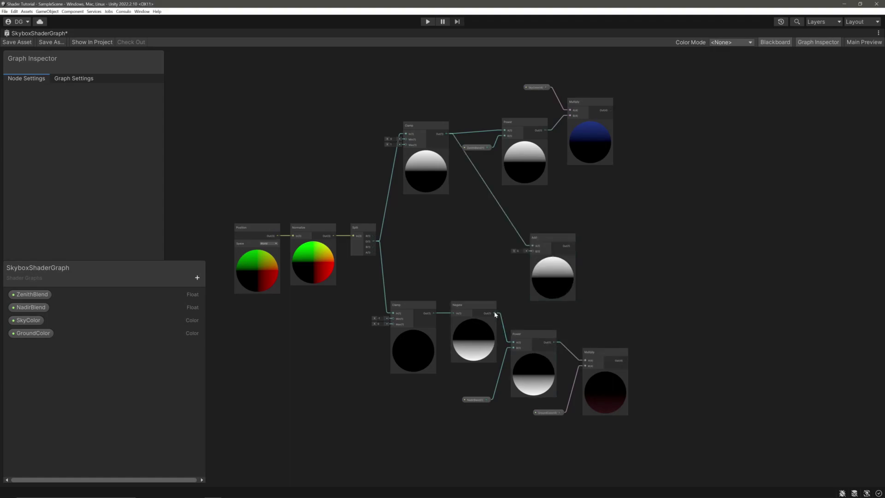
pyautogui.moveTo(496, 313); pyautogui.dragTo(532, 250)
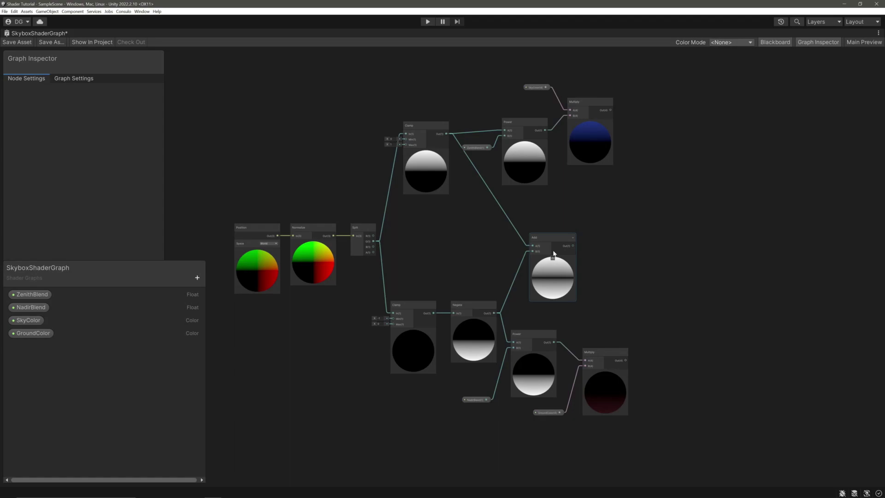
pyautogui.moveTo(570, 277); pyautogui.dragTo(558, 263)
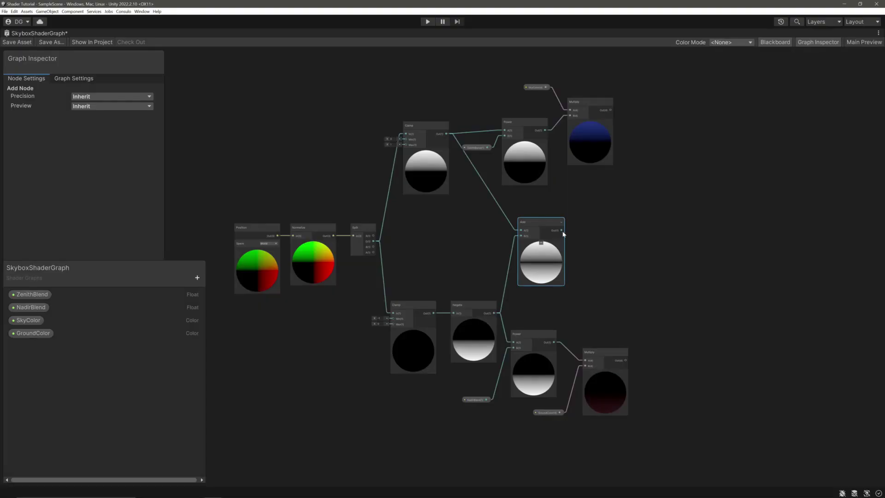
# Step: Add a One Minus node on the Add output, placed beside the Add node
pyautogui.press('space')
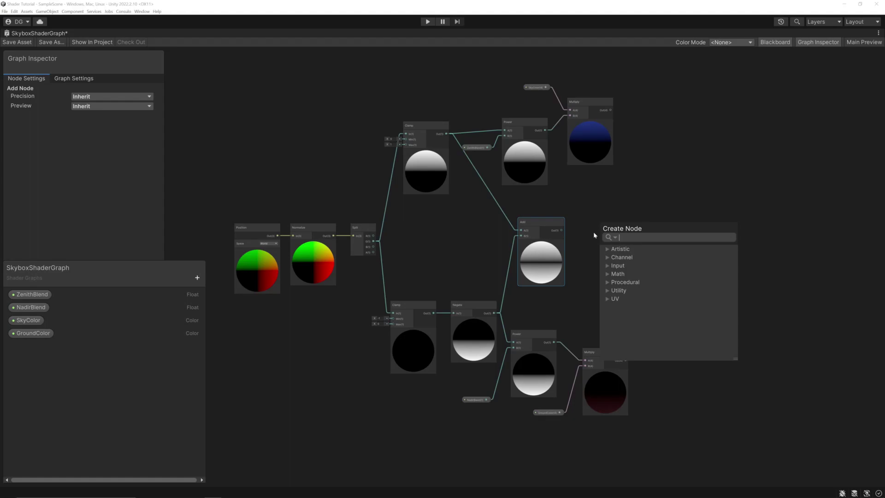
pyautogui.write('onem')
pyautogui.press('Return')
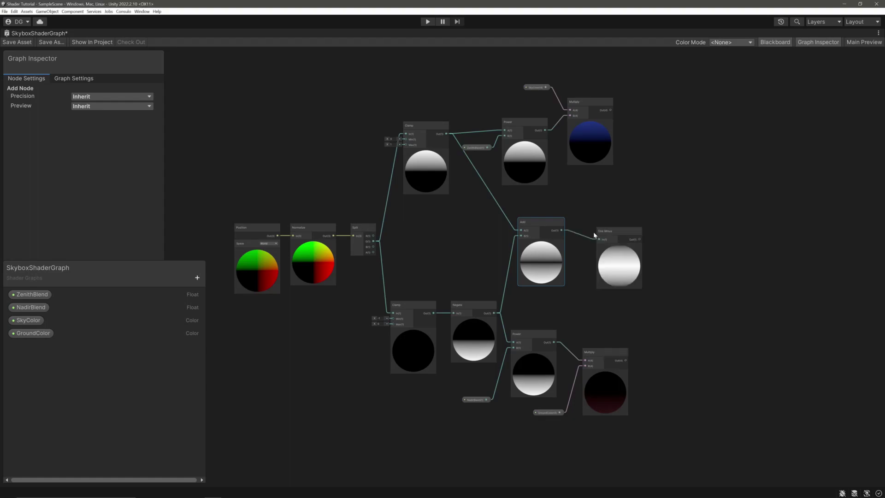
pyautogui.moveTo(607, 232); pyautogui.dragTo(593, 224)
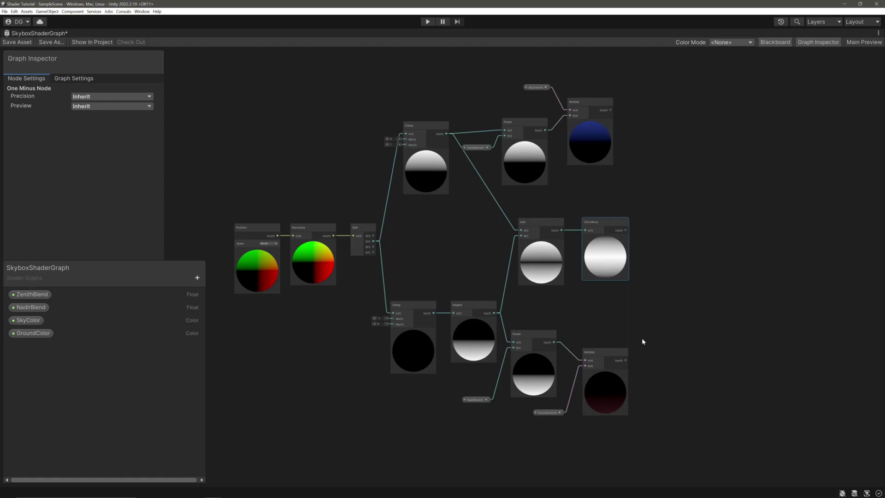
# Step: Duplicate NadirBlend as a new property named HorizonBlend
pyautogui.click(30, 308)
pyautogui.hotkey('ctrl', 'd')
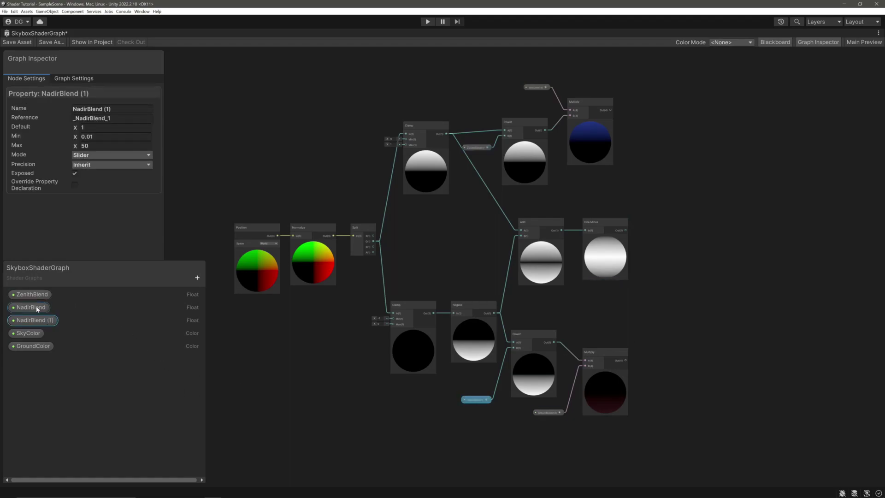
pyautogui.doubleClick(92, 109)
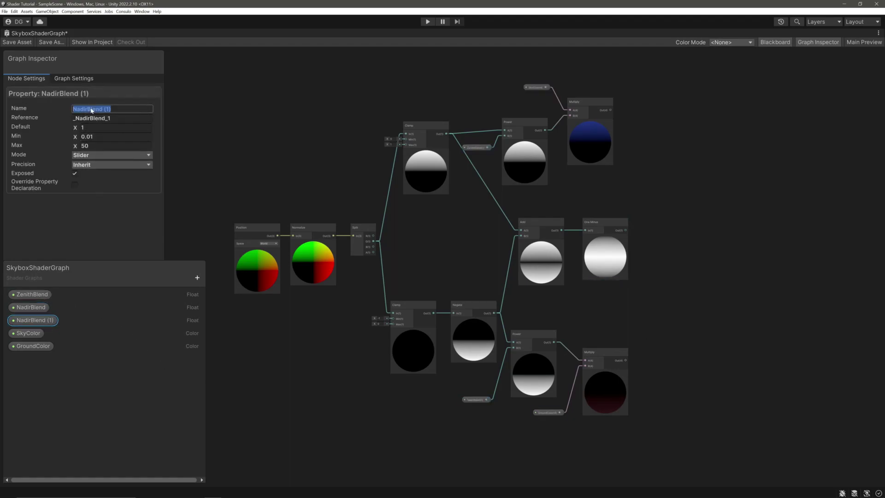
pyautogui.write('Horizo')
pyautogui.write('nBlend')
pyautogui.press('Return')
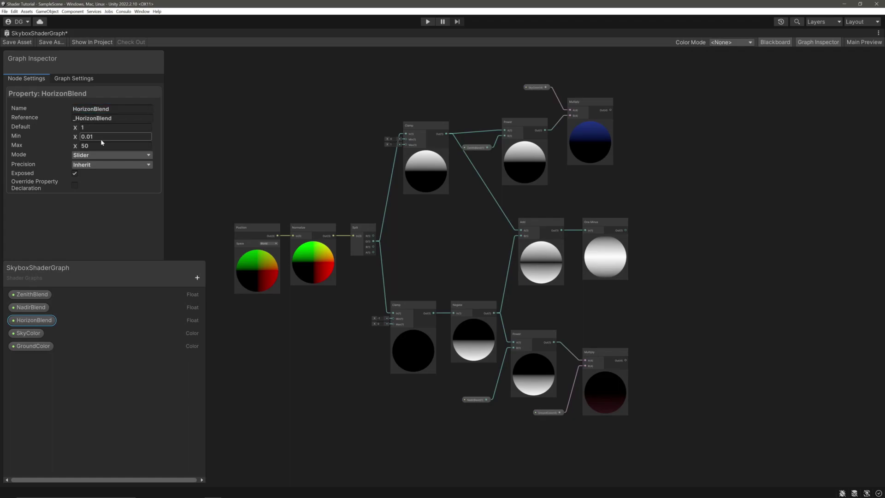
pyautogui.press('Return')
# Step: Raise the One Minus result to a HorizonBlend-driven Power, with HorizonBlend defaulting to 30
pyautogui.moveTo(24, 325); pyautogui.dragTo(601, 295)
pyautogui.press('space')
pyautogui.write('power')
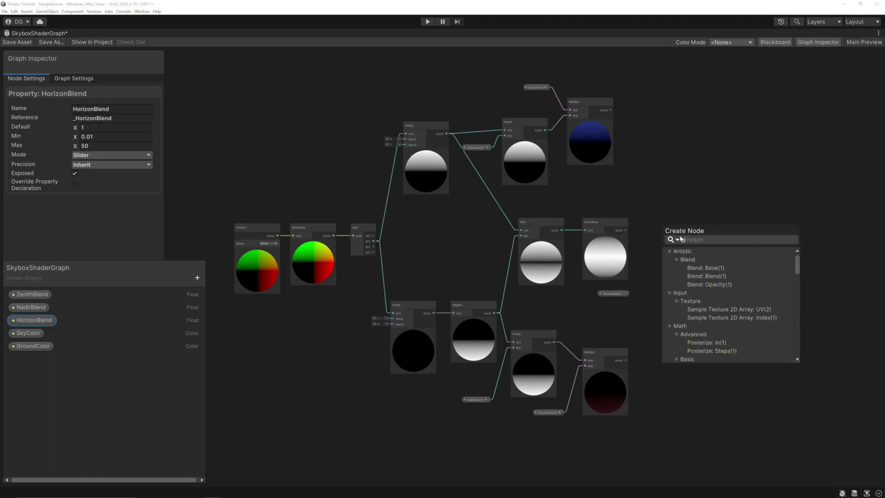
pyautogui.press('Return')
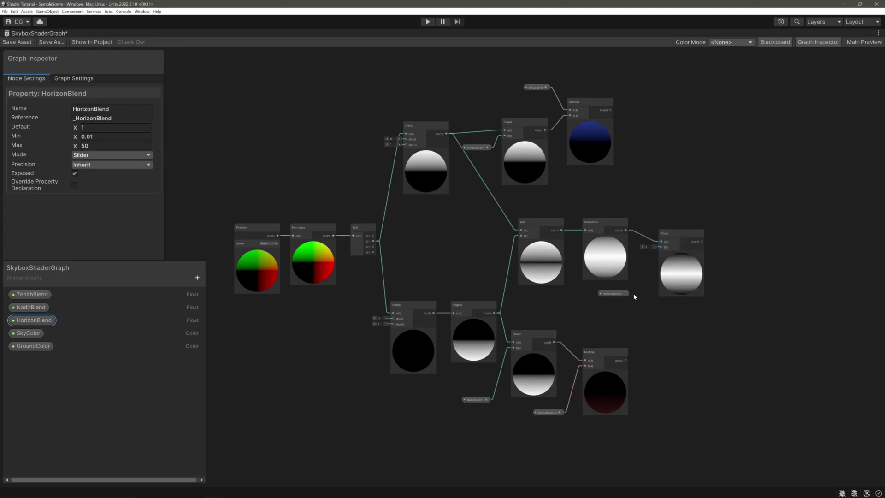
pyautogui.moveTo(624, 294); pyautogui.dragTo(662, 248)
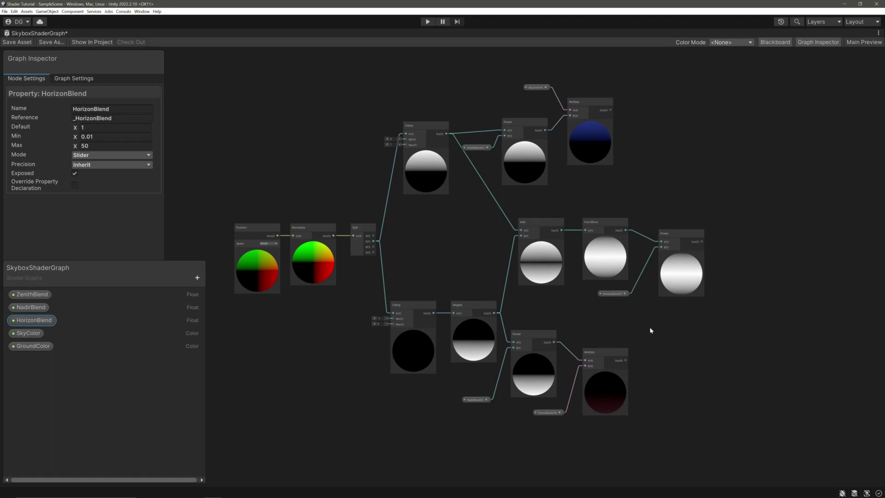
pyautogui.doubleClick(111, 127)
pyautogui.write('3')
pyautogui.write('0')
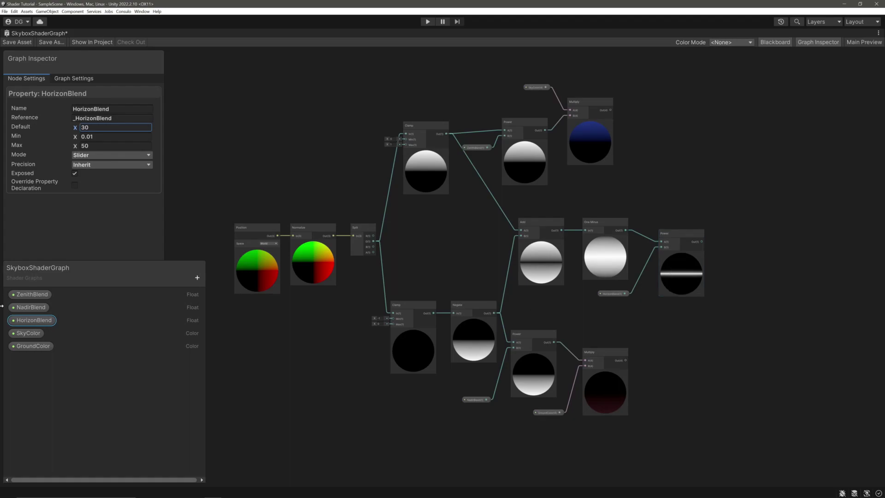
# Step: Duplicate GroundColor as a new colour property named HorizonColor
pyautogui.click(31, 346)
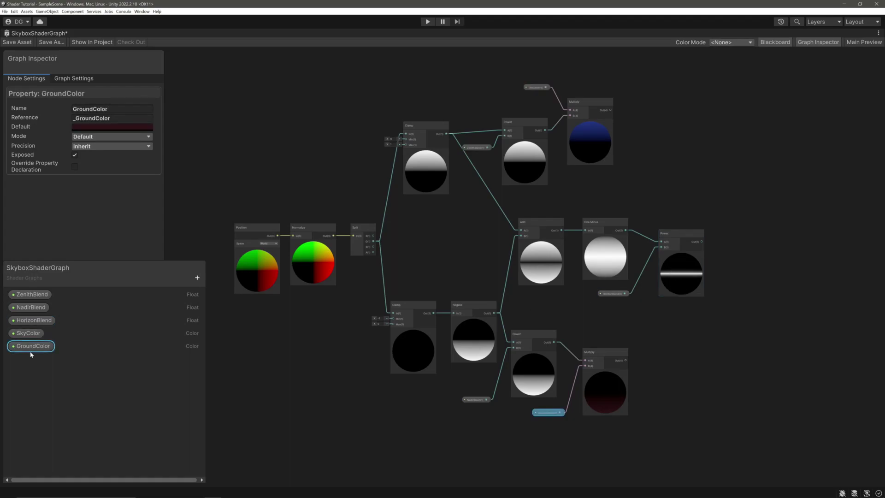
pyautogui.hotkey('ctrl', 'd')
pyautogui.click(94, 109)
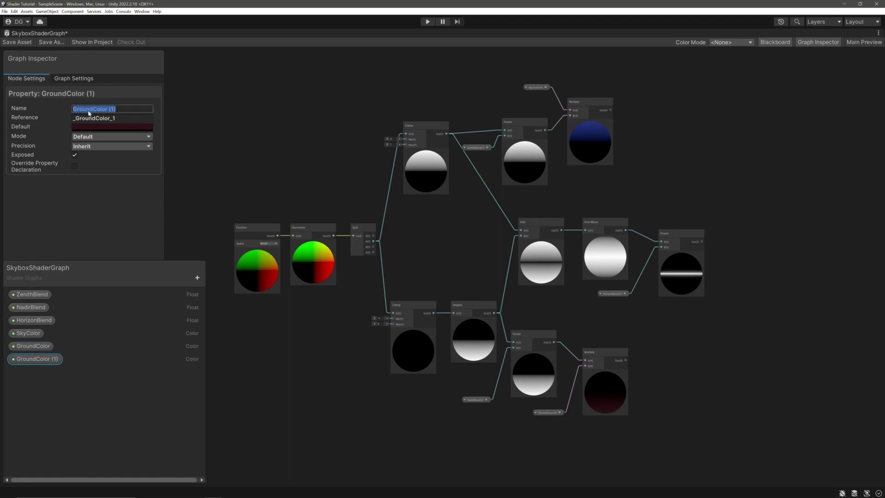
pyautogui.write('HorizonCO')
pyautogui.press('BackSpace')
pyautogui.write('ol')
pyautogui.write('or')
pyautogui.press('Return')
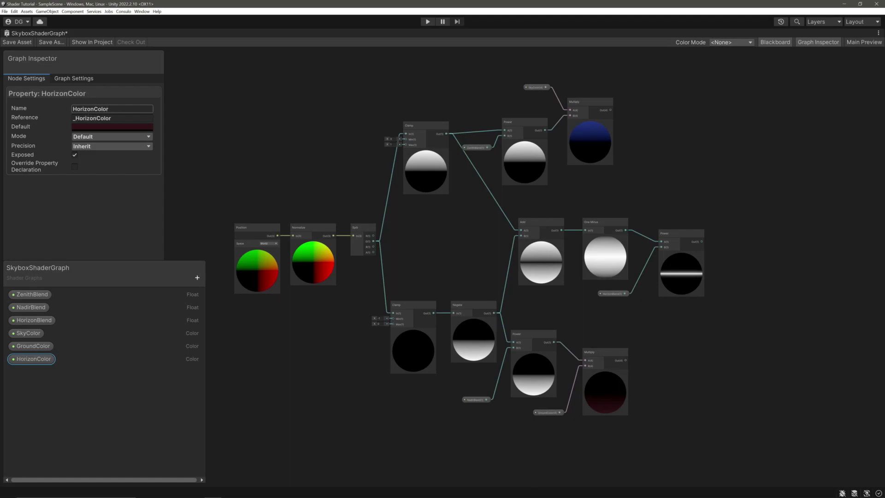
# Step: Set HorizonColor's default colour to a mid grey
pyautogui.click(95, 126)
pyautogui.moveTo(148, 201); pyautogui.dragTo(124, 204)
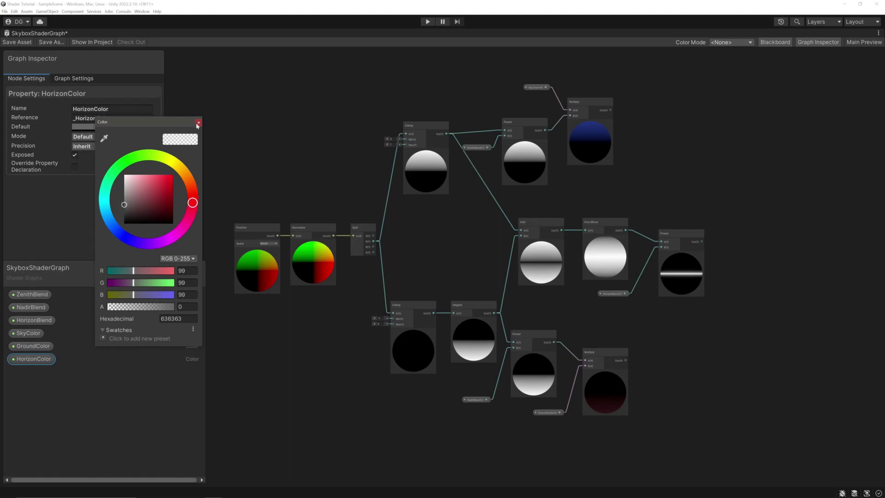
pyautogui.click(197, 123)
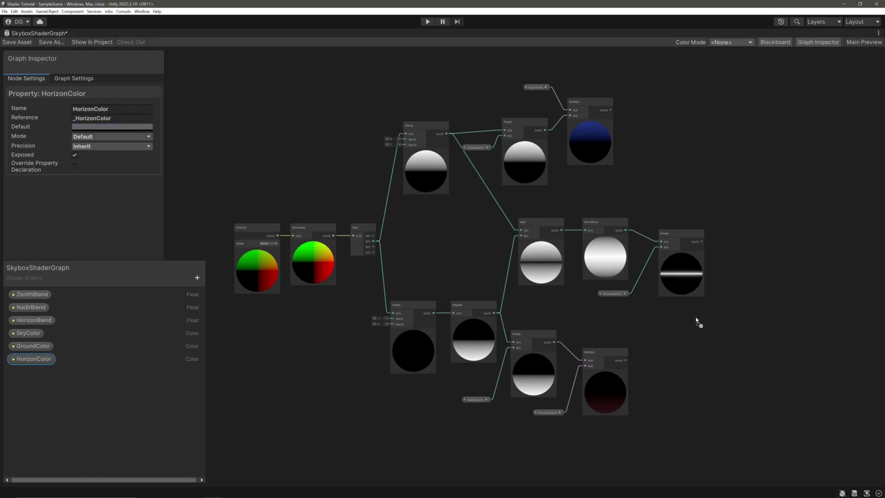
# Step: Place a HorizonColor node and multiply the horizon Power output by it
pyautogui.moveTo(351, 356); pyautogui.dragTo(687, 319)
pyautogui.click(703, 240)
pyautogui.moveTo(702, 242); pyautogui.dragTo(746, 270)
pyautogui.write('mul')
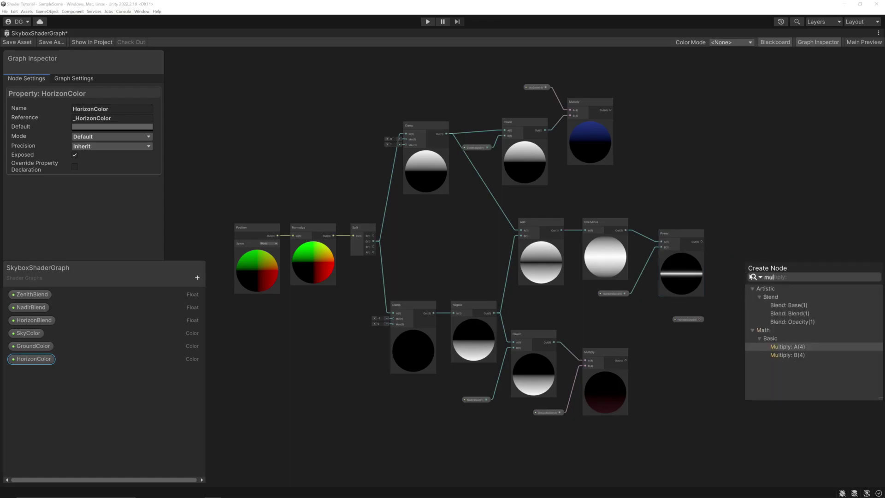
pyautogui.press('Return')
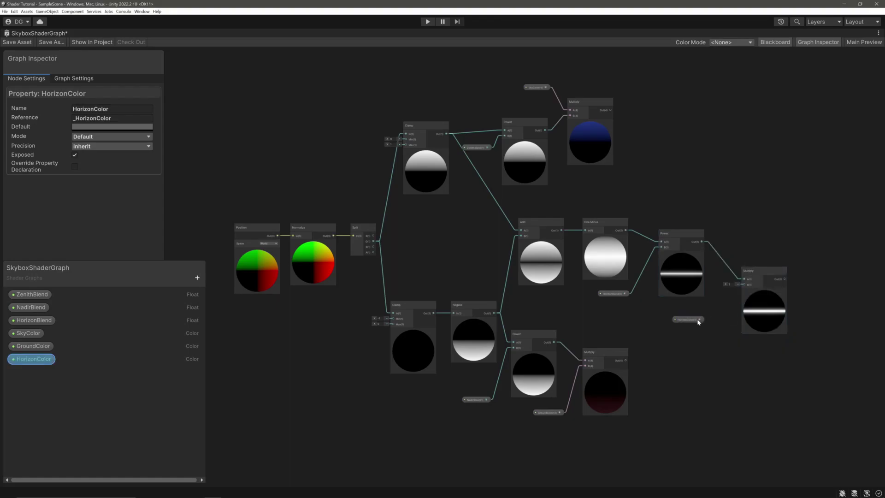
pyautogui.moveTo(703, 319); pyautogui.dragTo(747, 285)
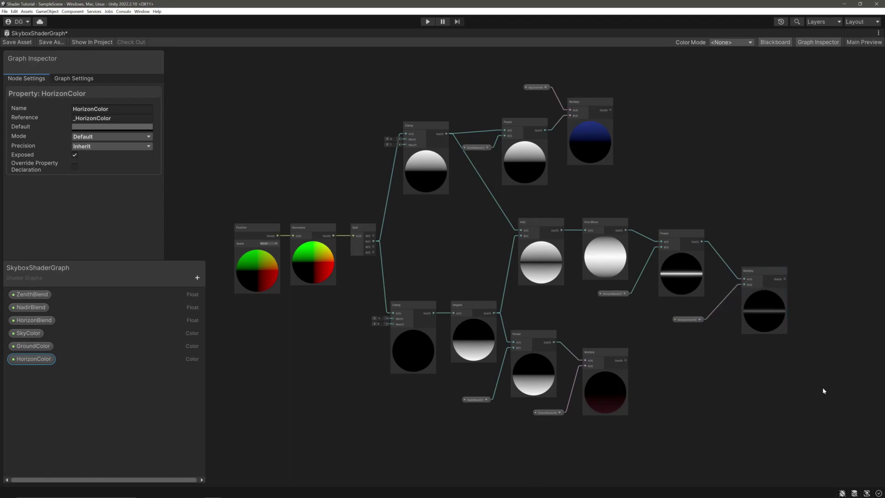
pyautogui.moveTo(821, 387); pyautogui.dragTo(776, 366, button='middle')
pyautogui.click(718, 252)
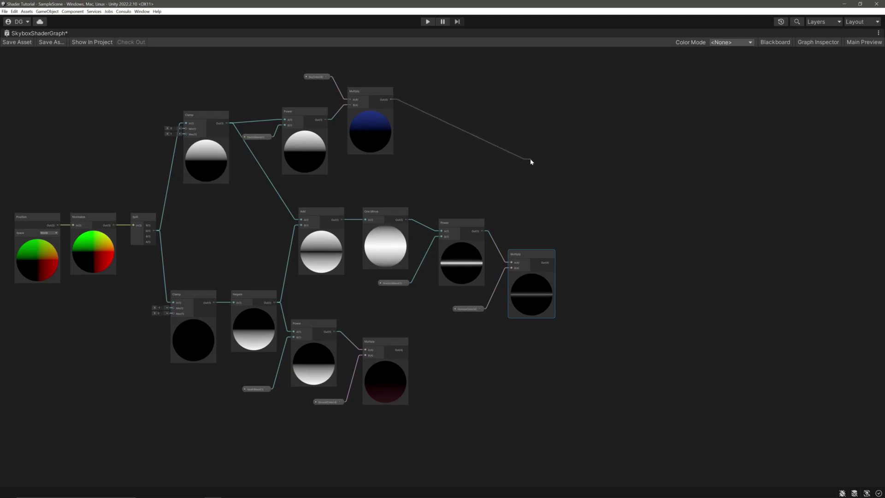
# Step: Chain the sky, horizon and ground Multiply results through two Add nodes
pyautogui.moveTo(390, 100); pyautogui.dragTo(543, 161)
pyautogui.write('add')
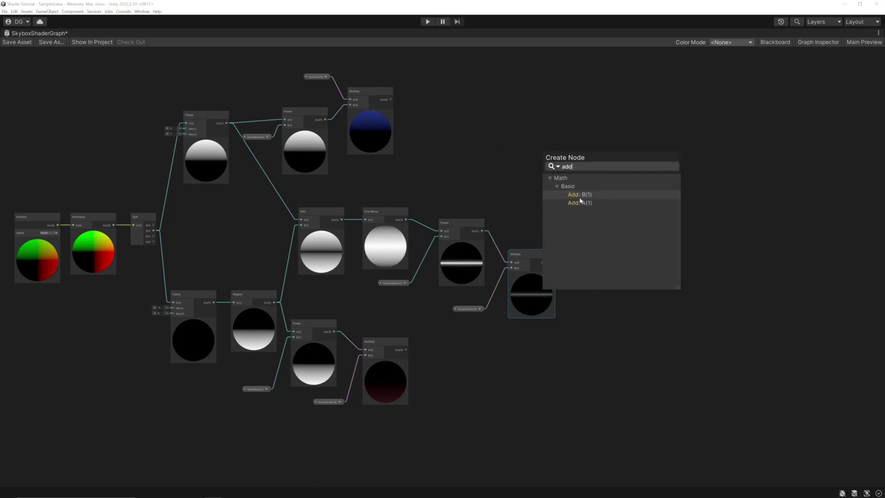
pyautogui.doubleClick(581, 204)
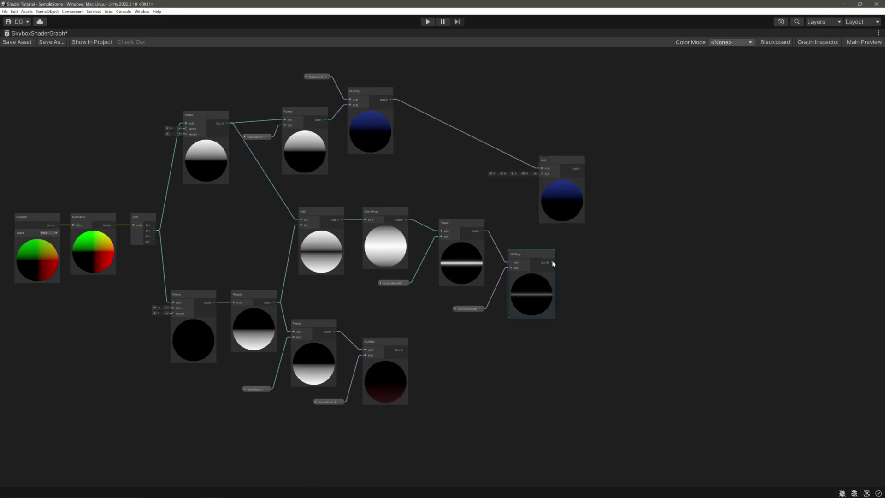
pyautogui.moveTo(551, 262)
pyautogui.mouseDown()
pyautogui.moveTo(541, 175)
pyautogui.moveTo(605, 154)
pyautogui.moveTo(671, 245)
pyautogui.mouseUp()
pyautogui.write('add')
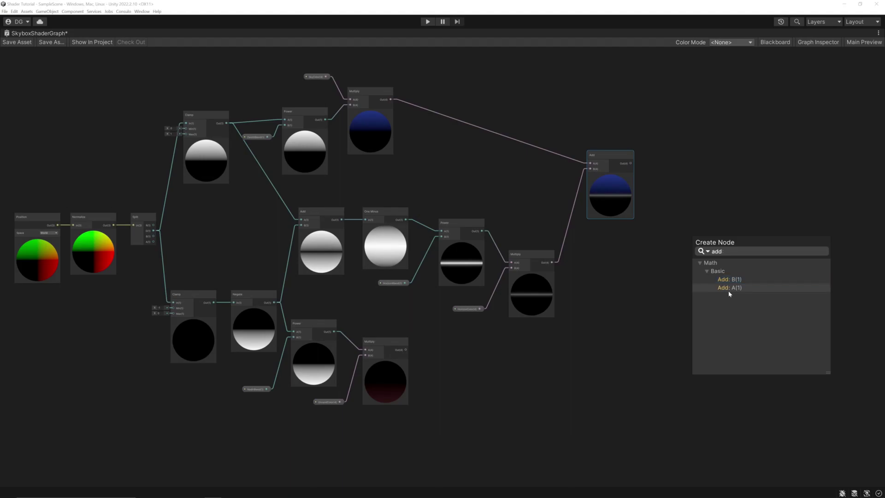
pyautogui.click(727, 288)
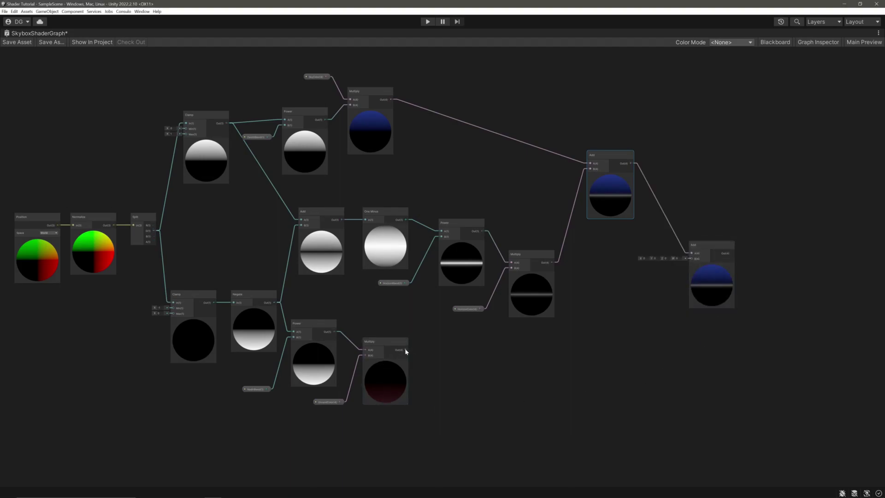
pyautogui.moveTo(407, 348); pyautogui.dragTo(697, 262)
# Step: Connect the final Add output to the fragment Base Color
pyautogui.moveTo(864, 370); pyautogui.dragTo(696, 381, button='middle')
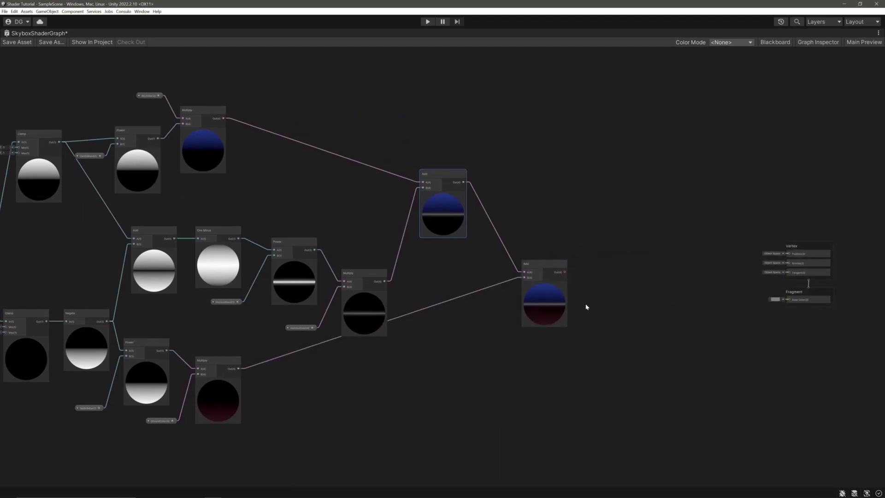
pyautogui.moveTo(564, 273); pyautogui.dragTo(775, 298)
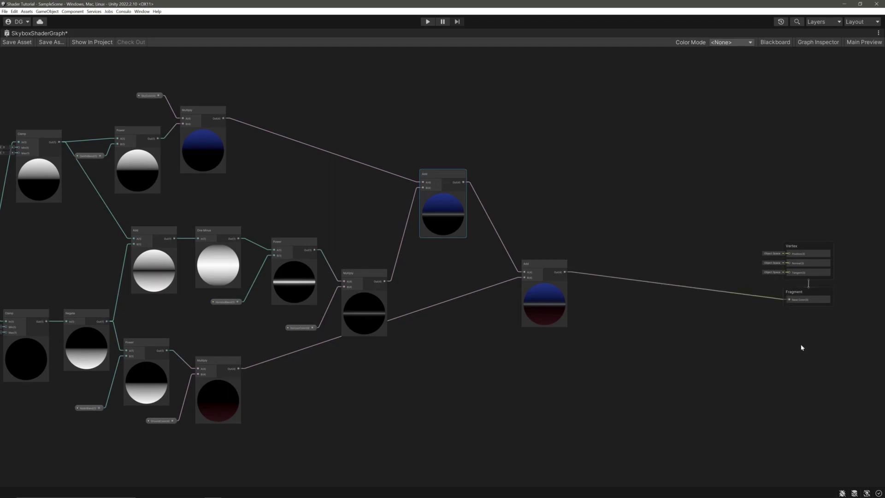
pyautogui.moveTo(801, 347); pyautogui.dragTo(679, 403, button='middle')
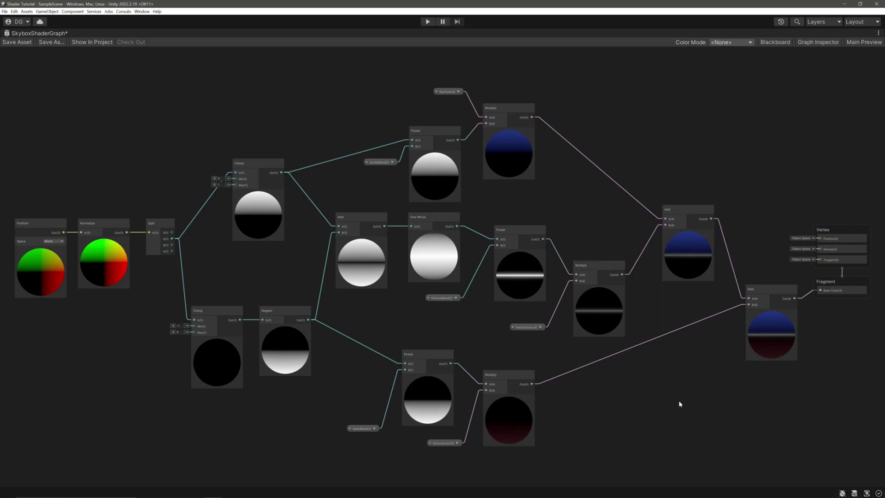
# Step: Save SkyboxShaderGraph and create a material named Skybox from it in TutorialShaders
pyautogui.click(17, 42)
pyautogui.hotkey('shift', 'space')
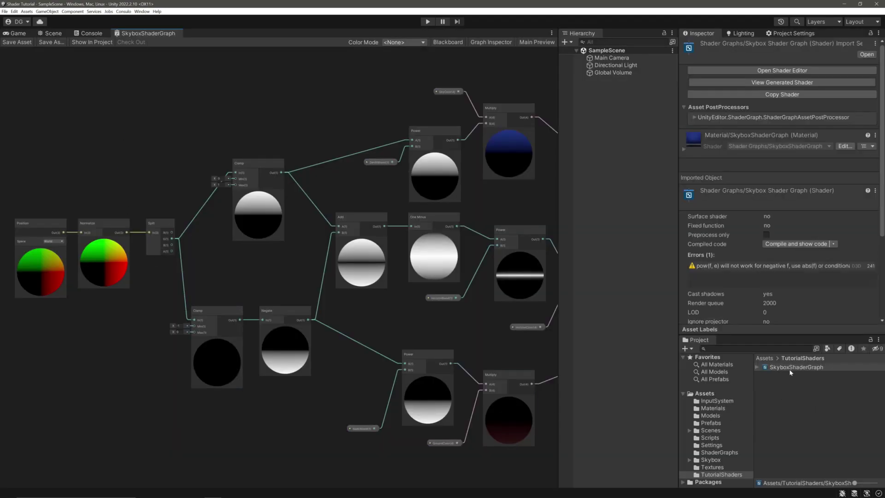
pyautogui.rightClick(781, 367)
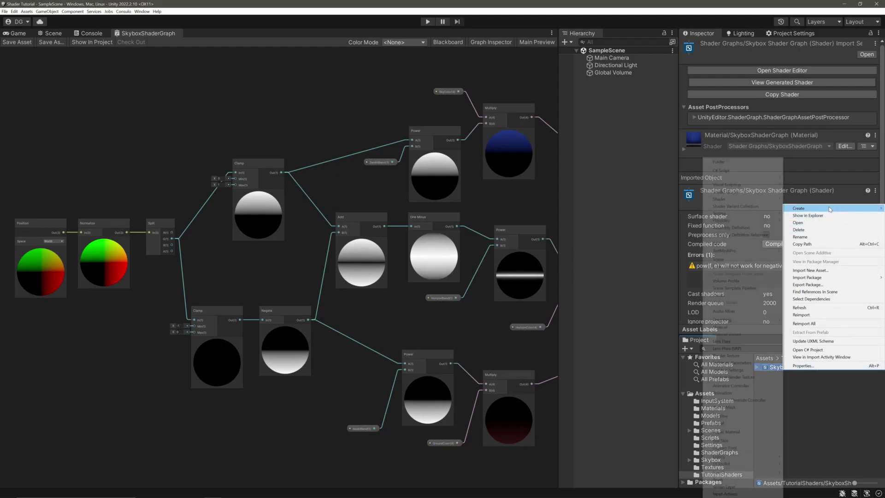
pyautogui.moveTo(799, 208)
pyautogui.click(726, 326)
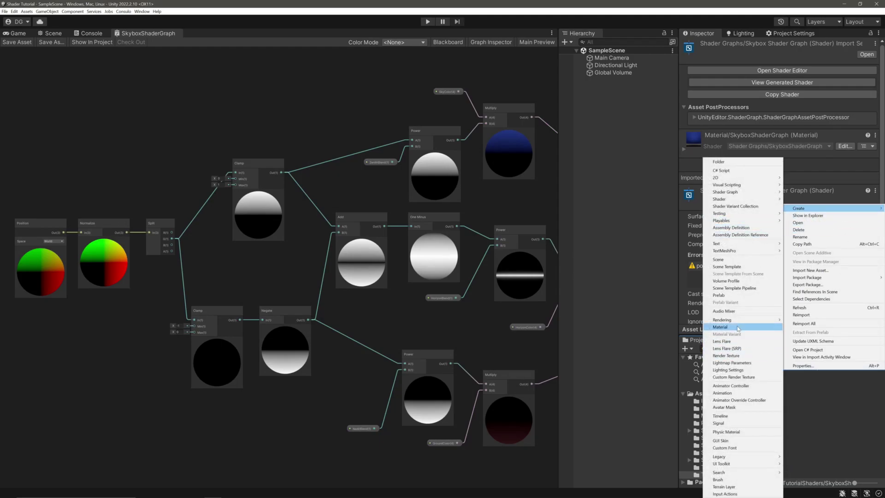
pyautogui.write('Skybox')
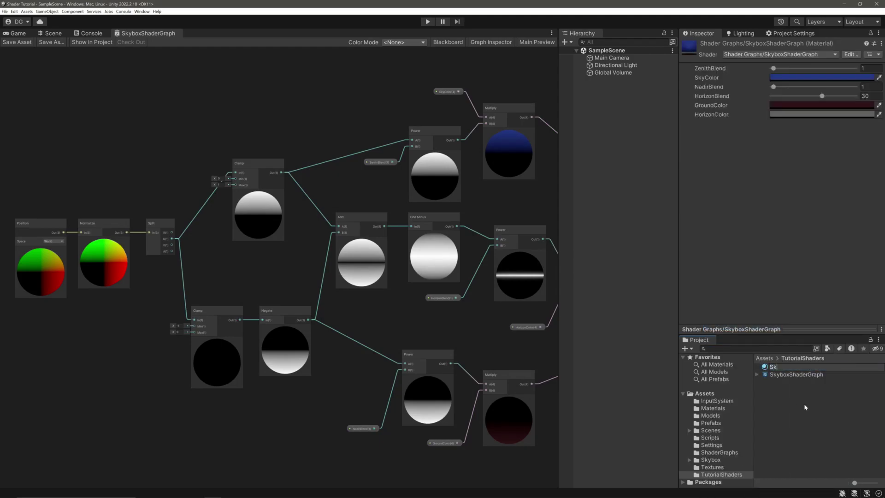
pyautogui.press('Return')
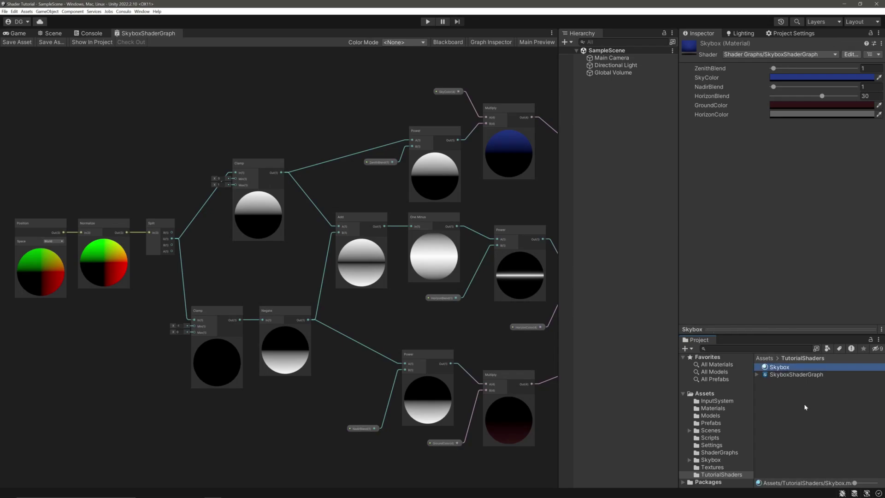
# Step: Set Skybox as the Environment skybox material in Lighting settings and view it in the Scene
pyautogui.click(142, 11)
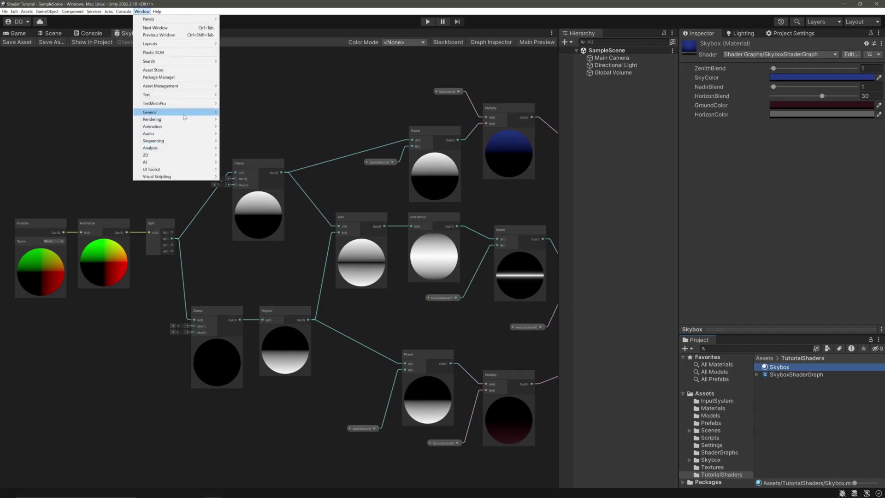
pyautogui.moveTo(152, 120)
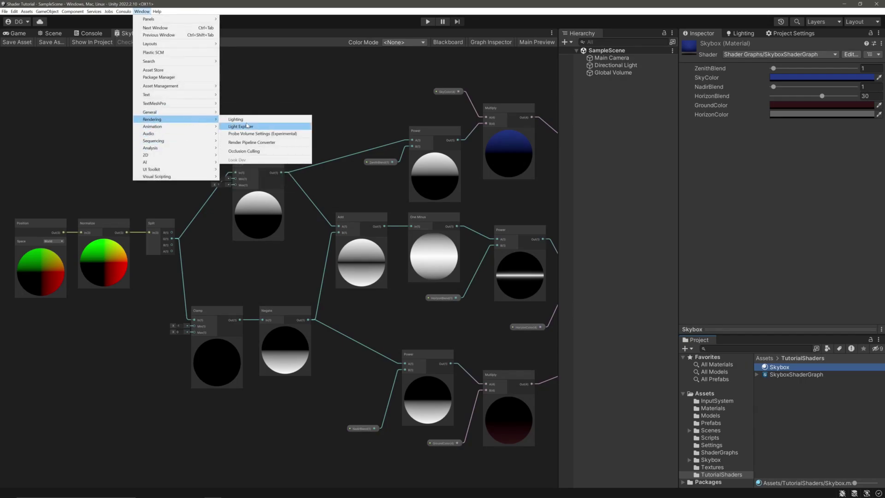
pyautogui.click(239, 120)
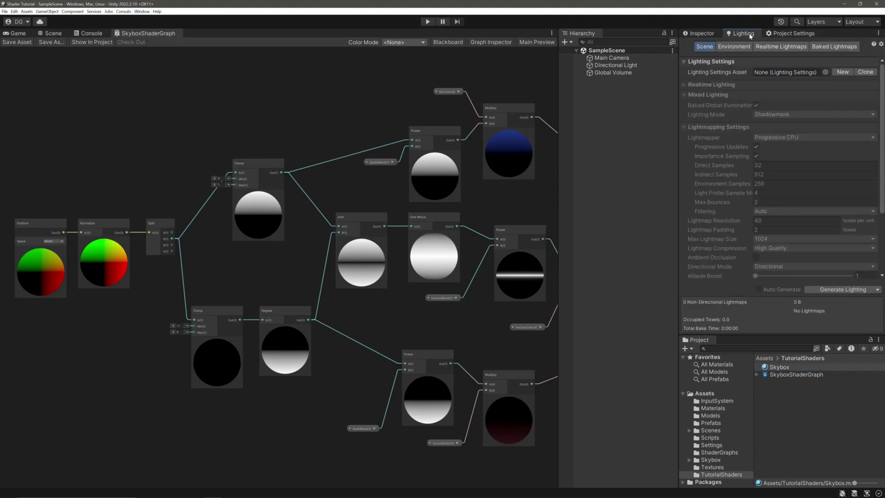
pyautogui.click(734, 46)
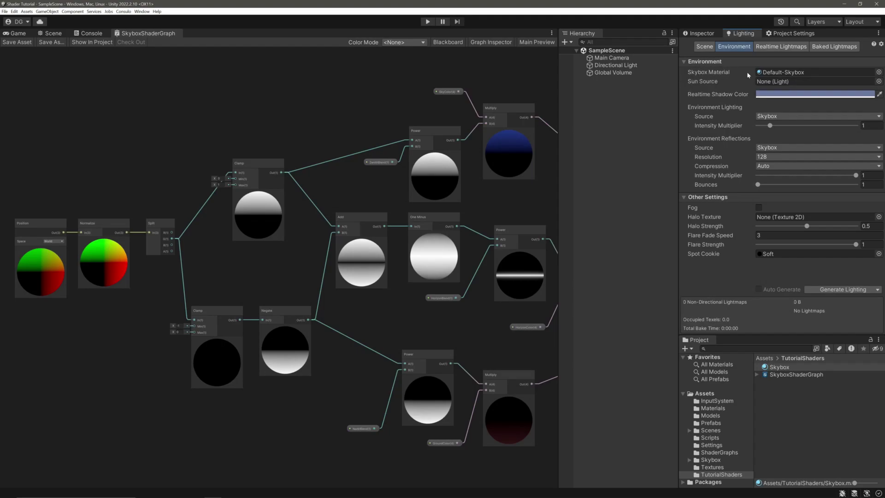
pyautogui.moveTo(779, 367); pyautogui.dragTo(795, 72)
pyautogui.click(52, 33)
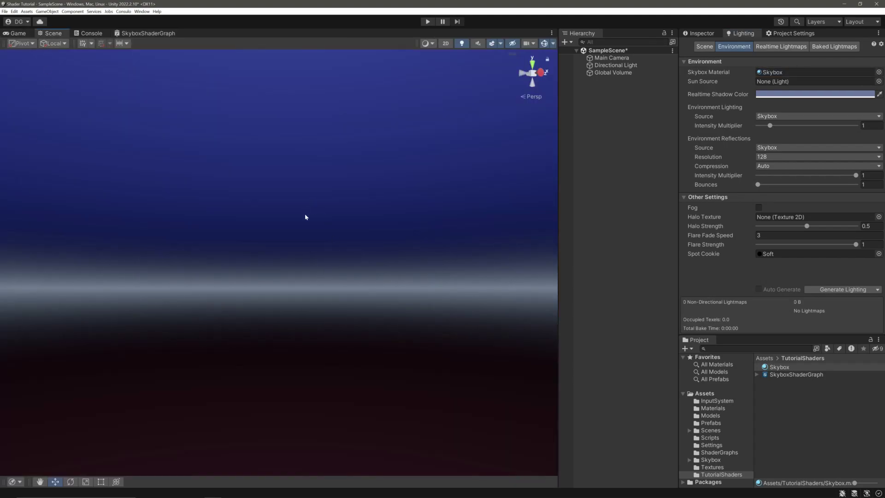
# Step: Save the scene and lighten the Skybox material's SkyColor to pale blue
pyautogui.hotkey('ctrl', 's')
pyautogui.click(701, 33)
pyautogui.click(794, 78)
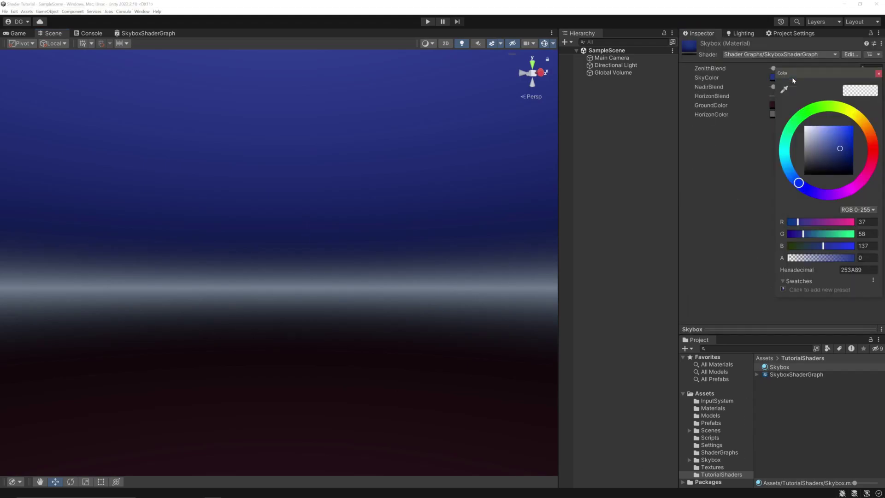
pyautogui.moveTo(840, 151); pyautogui.dragTo(828, 125)
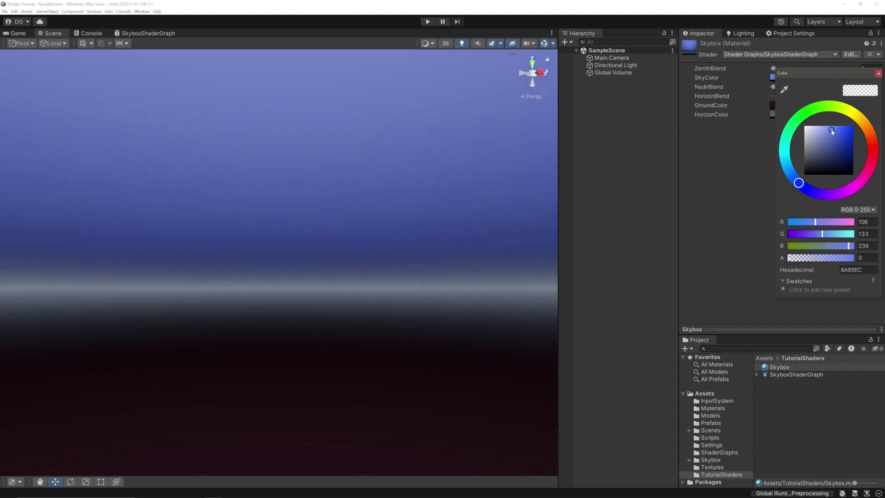
pyautogui.click(878, 74)
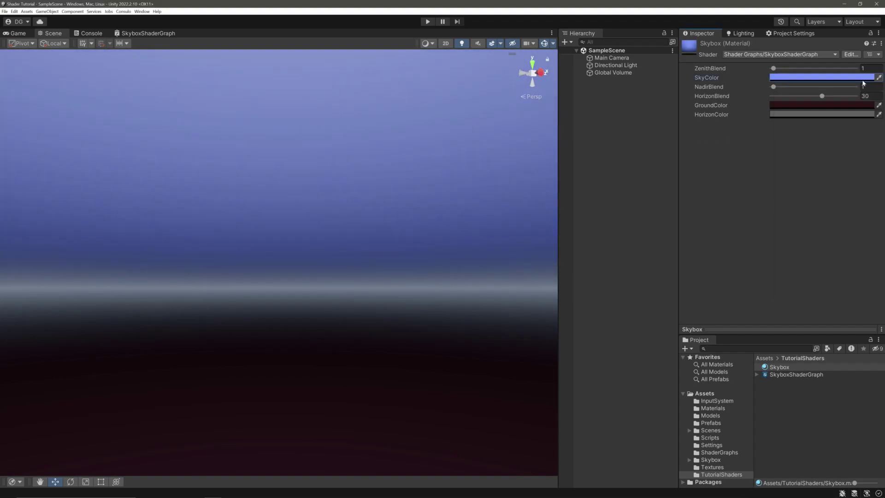
# Step: Darken the HorizonColor grey slightly and make the GroundColor dark grey
pyautogui.click(794, 105)
pyautogui.moveTo(812, 191); pyautogui.dragTo(804, 192)
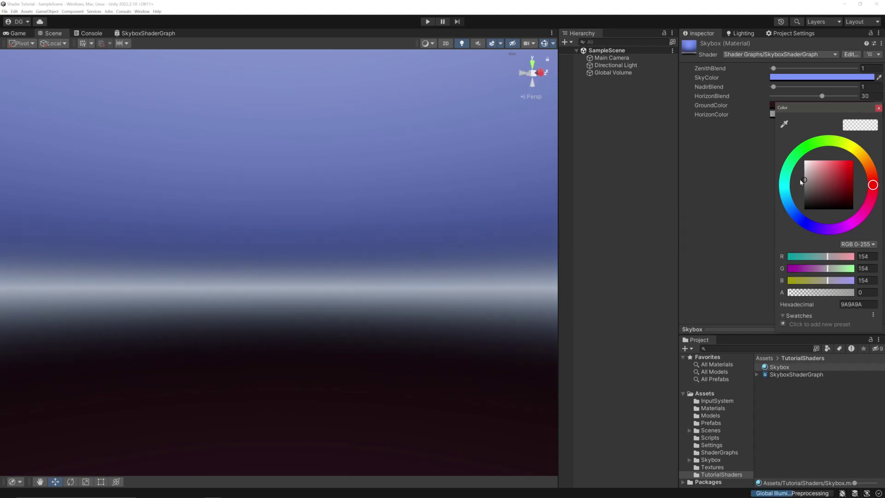
pyautogui.click(878, 108)
pyautogui.click(802, 114)
pyautogui.moveTo(828, 199); pyautogui.dragTo(803, 192)
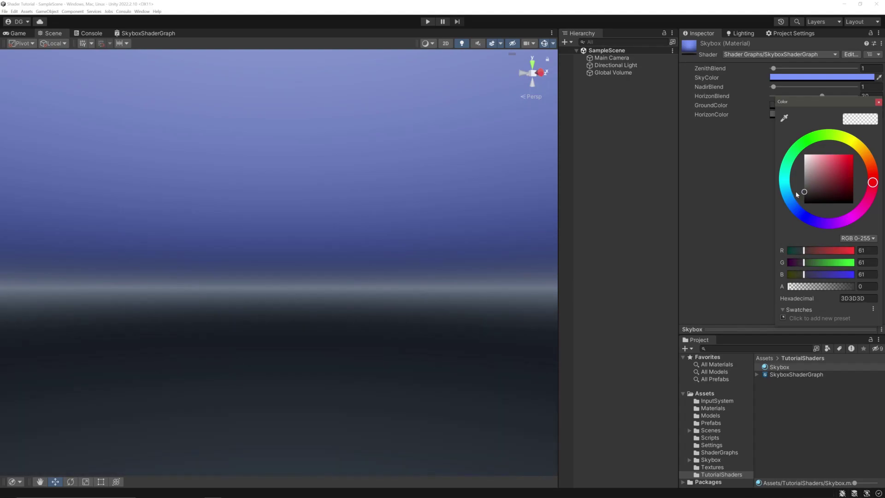
pyautogui.click(745, 160)
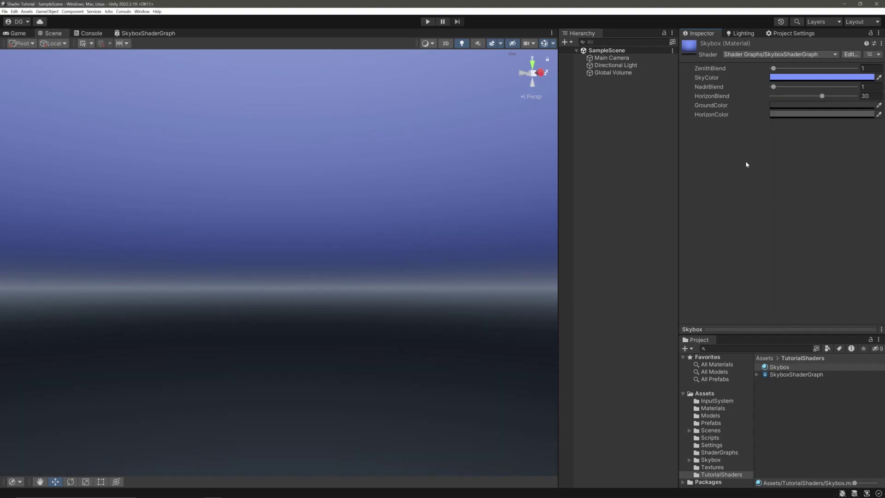